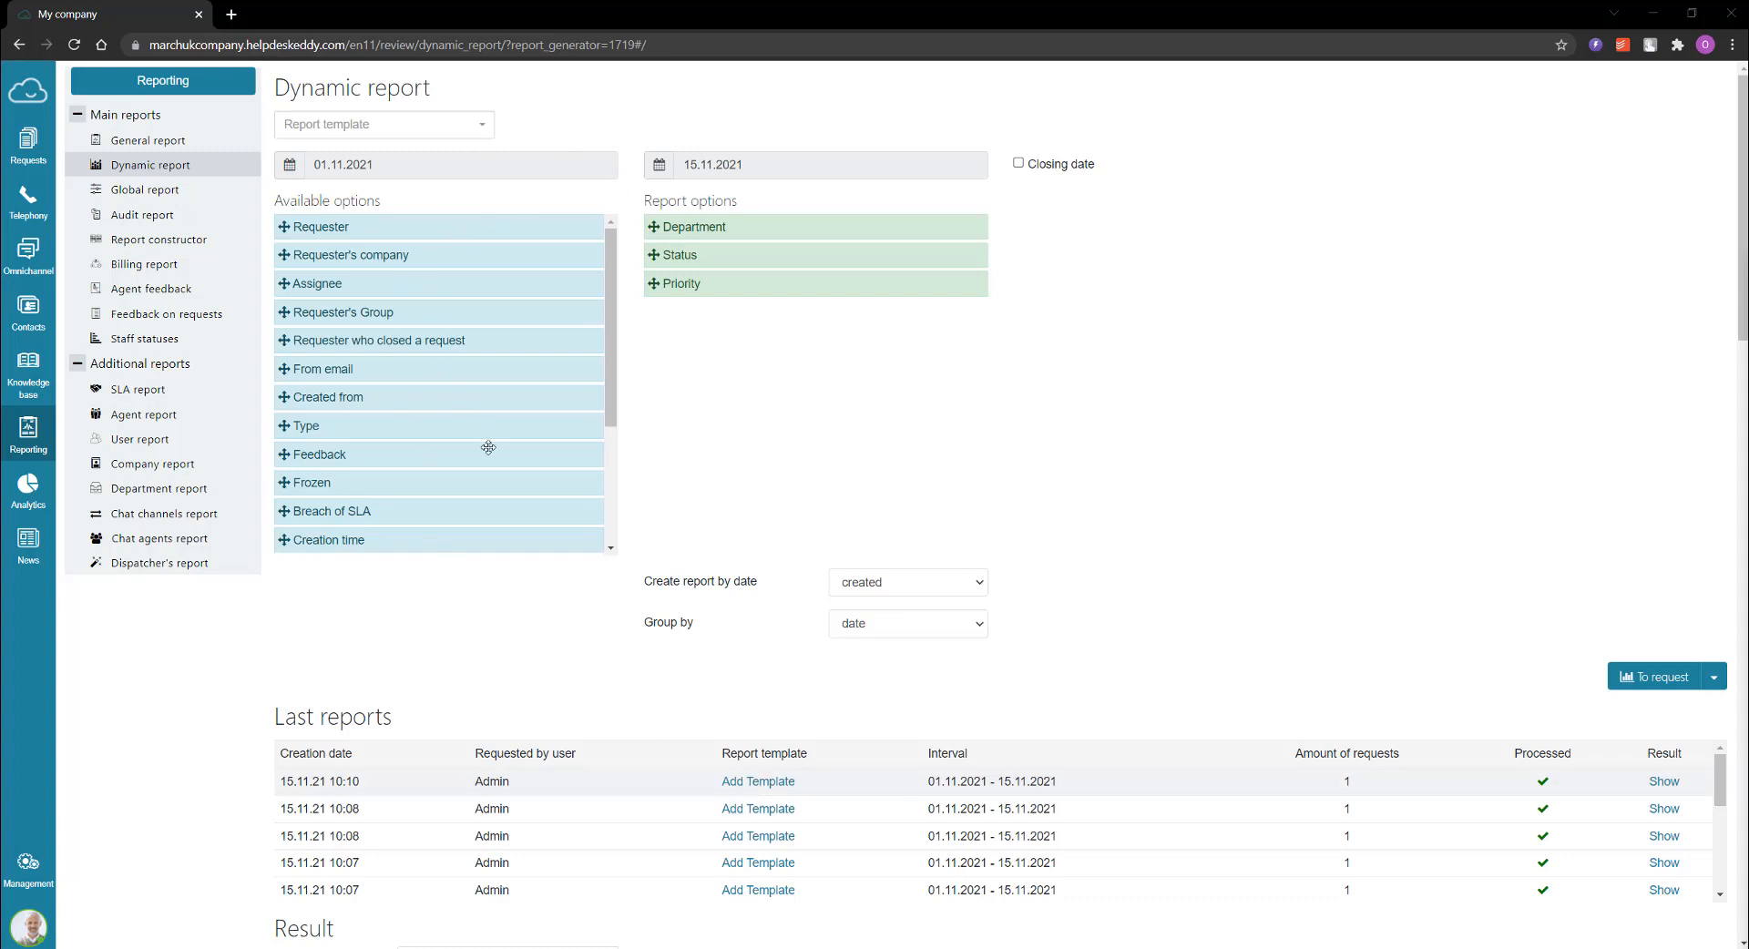
Step: Examine the dynamic report's available options, date range and closing date setting
{"action": "scroll", "coordinate": [560, 305], "scroll_direction": "down", "scroll_amount": 3}
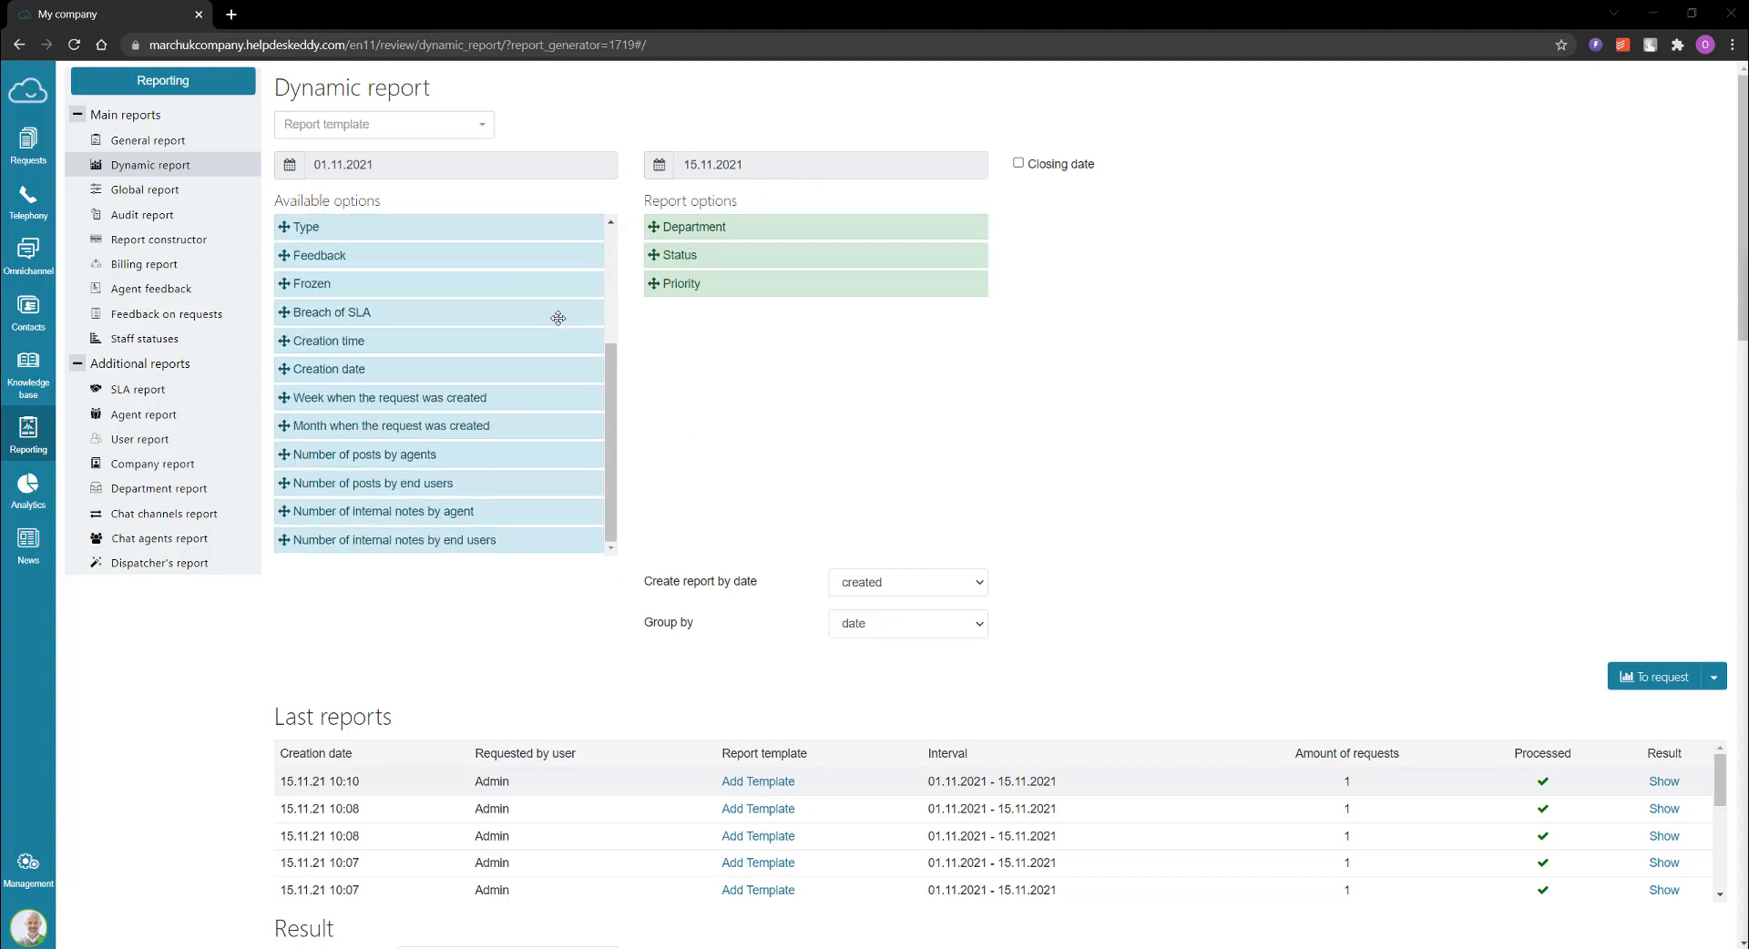
{"action": "scroll", "coordinate": [558, 316], "scroll_direction": "up", "scroll_amount": 3}
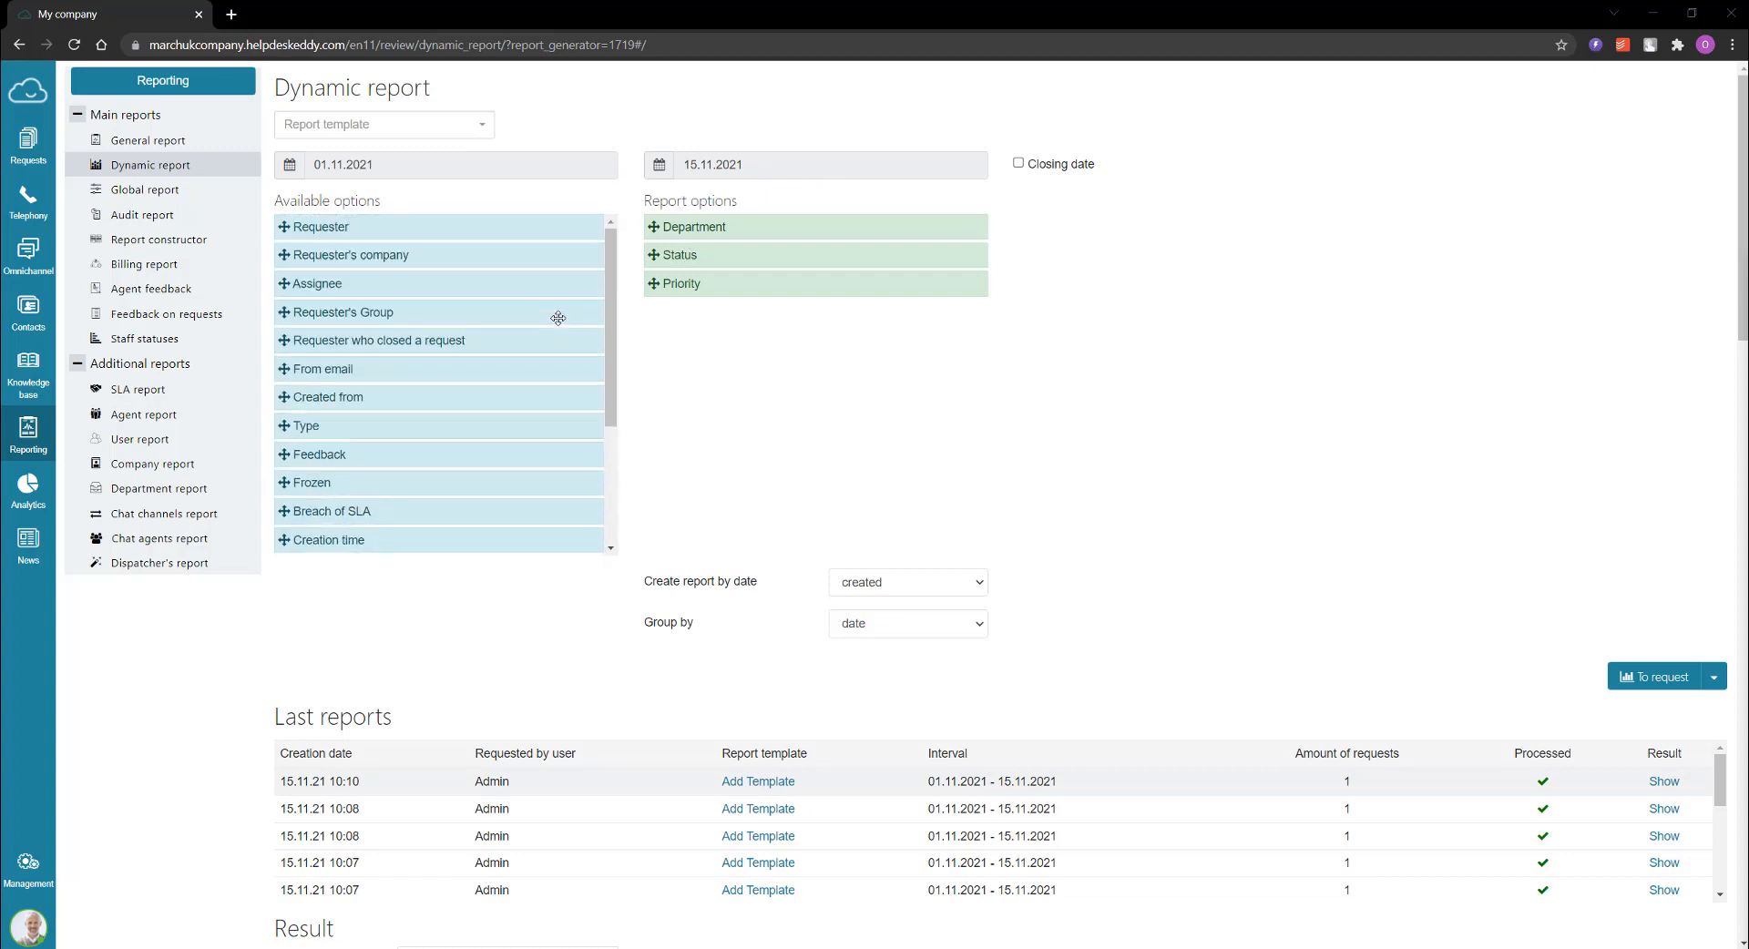
{"action": "left_click", "coordinate": [537, 165]}
{"action": "left_click", "coordinate": [1036, 204]}
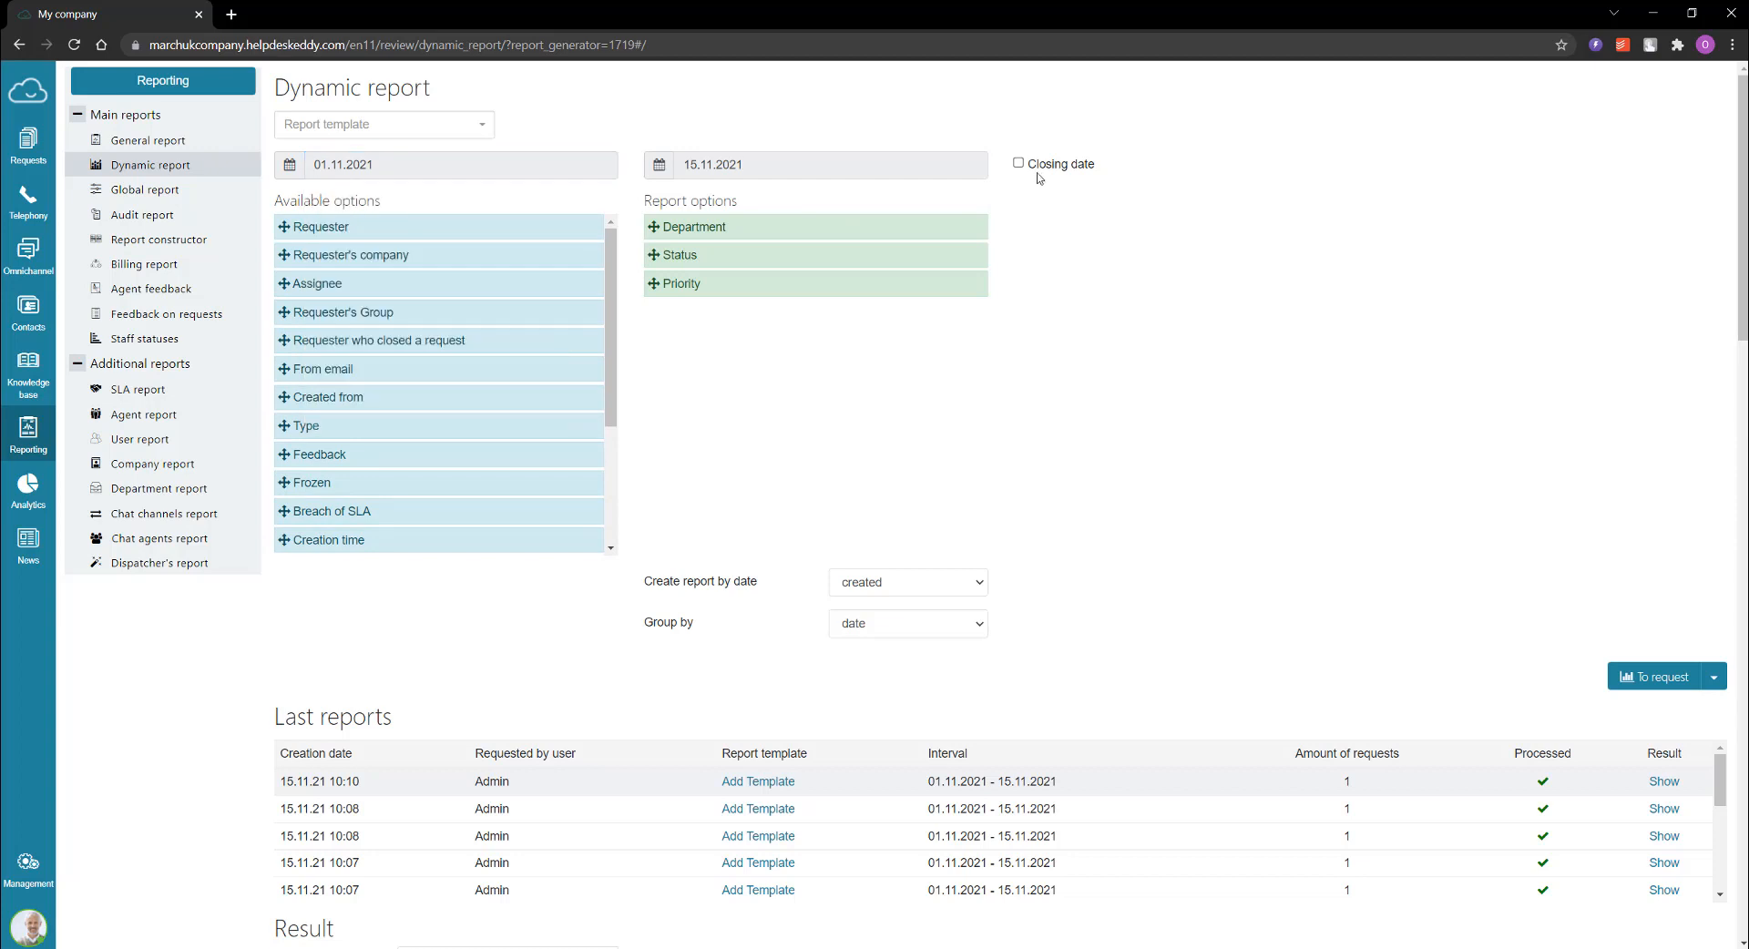
{"action": "left_click", "coordinate": [1018, 164]}
{"action": "left_click", "coordinate": [1018, 164]}
{"action": "scroll", "coordinate": [1043, 331], "scroll_direction": "down", "scroll_amount": 1}
{"action": "scroll", "coordinate": [1040, 265], "scroll_direction": "up", "scroll_amount": 1}
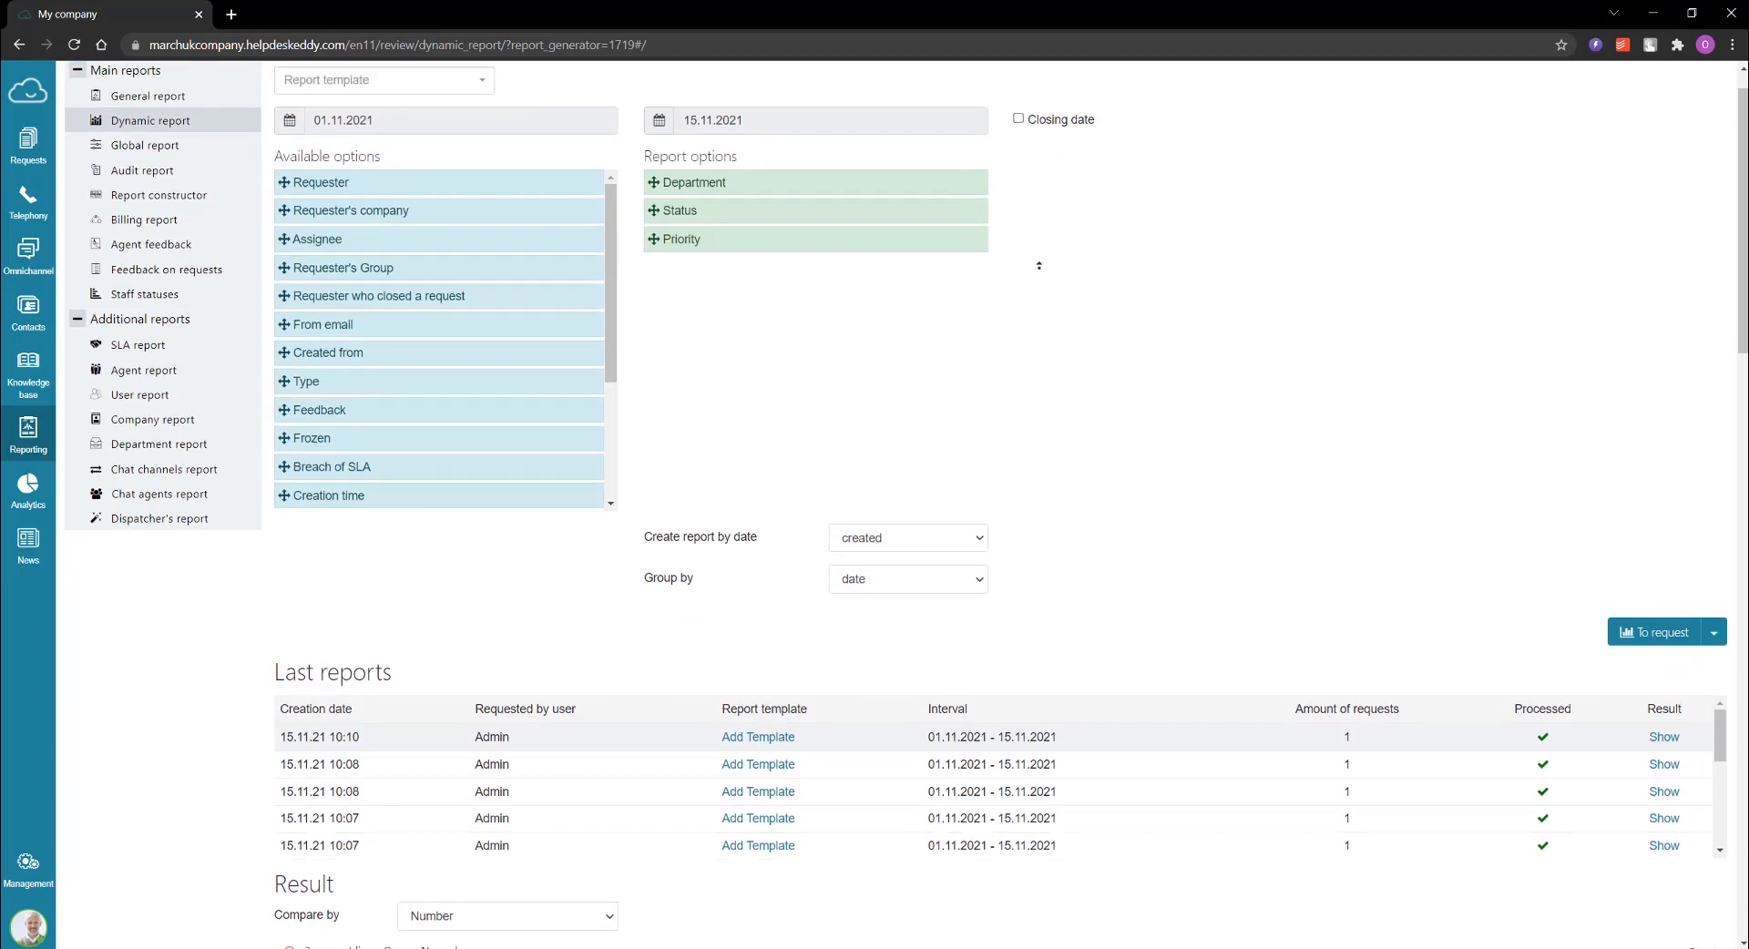
{"action": "scroll", "coordinate": [1039, 265], "scroll_direction": "up", "scroll_amount": 1}
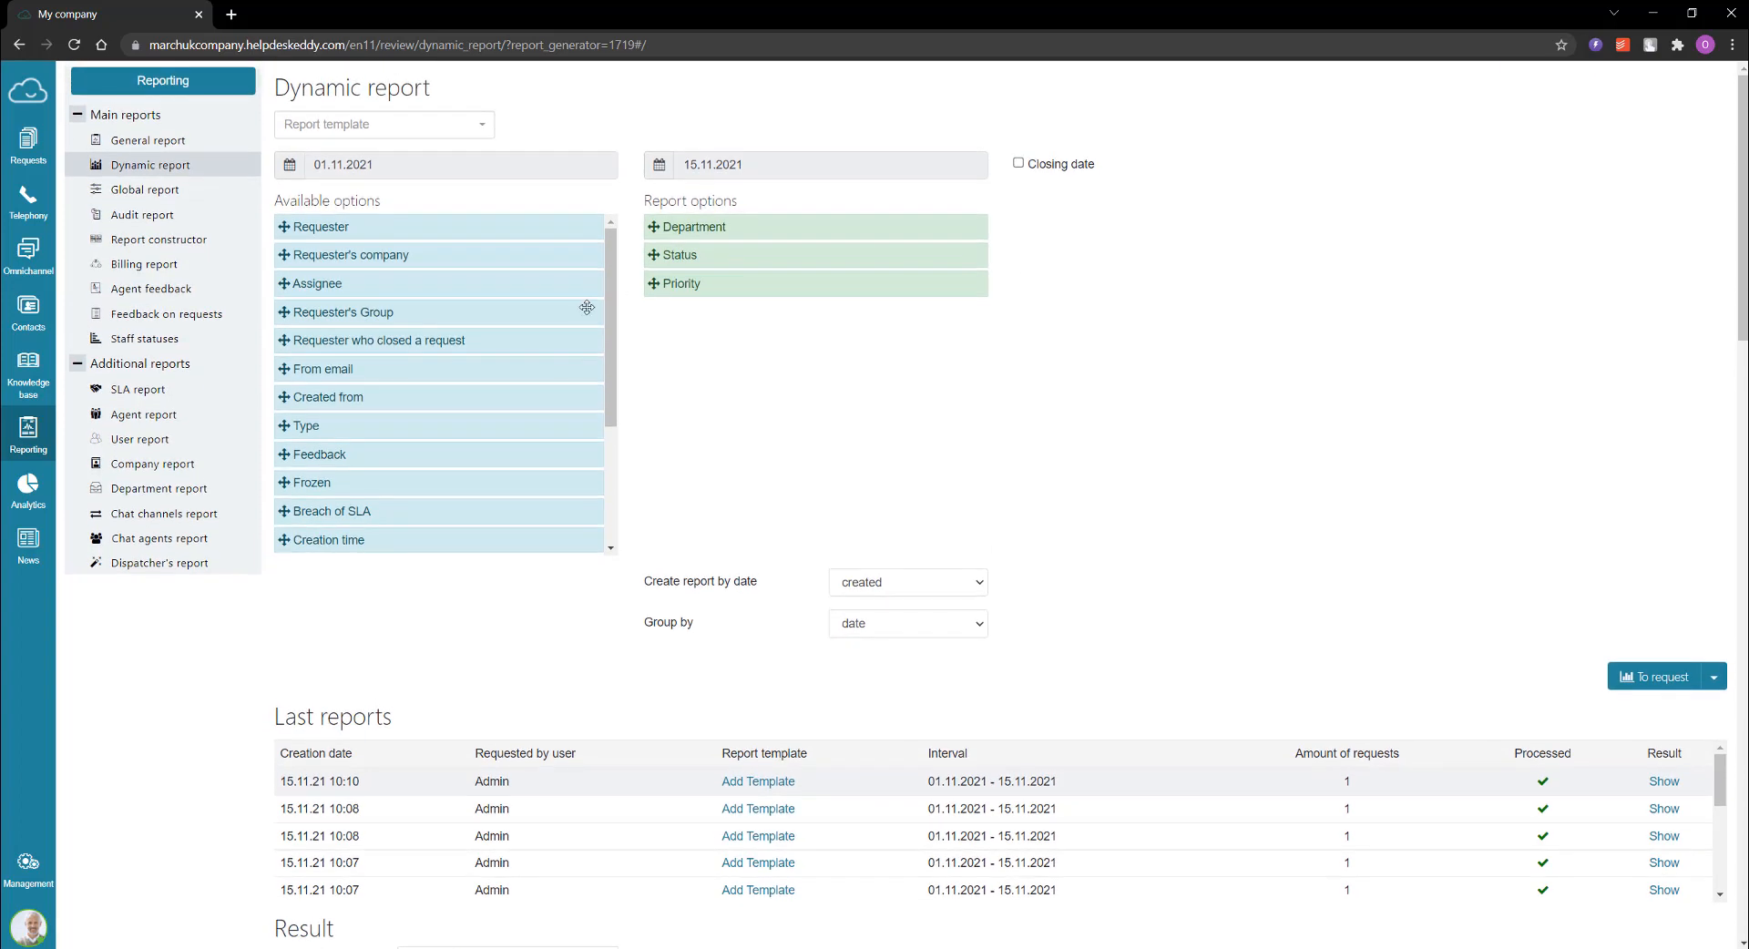
{"action": "scroll", "coordinate": [587, 307], "scroll_direction": "down", "scroll_amount": 3}
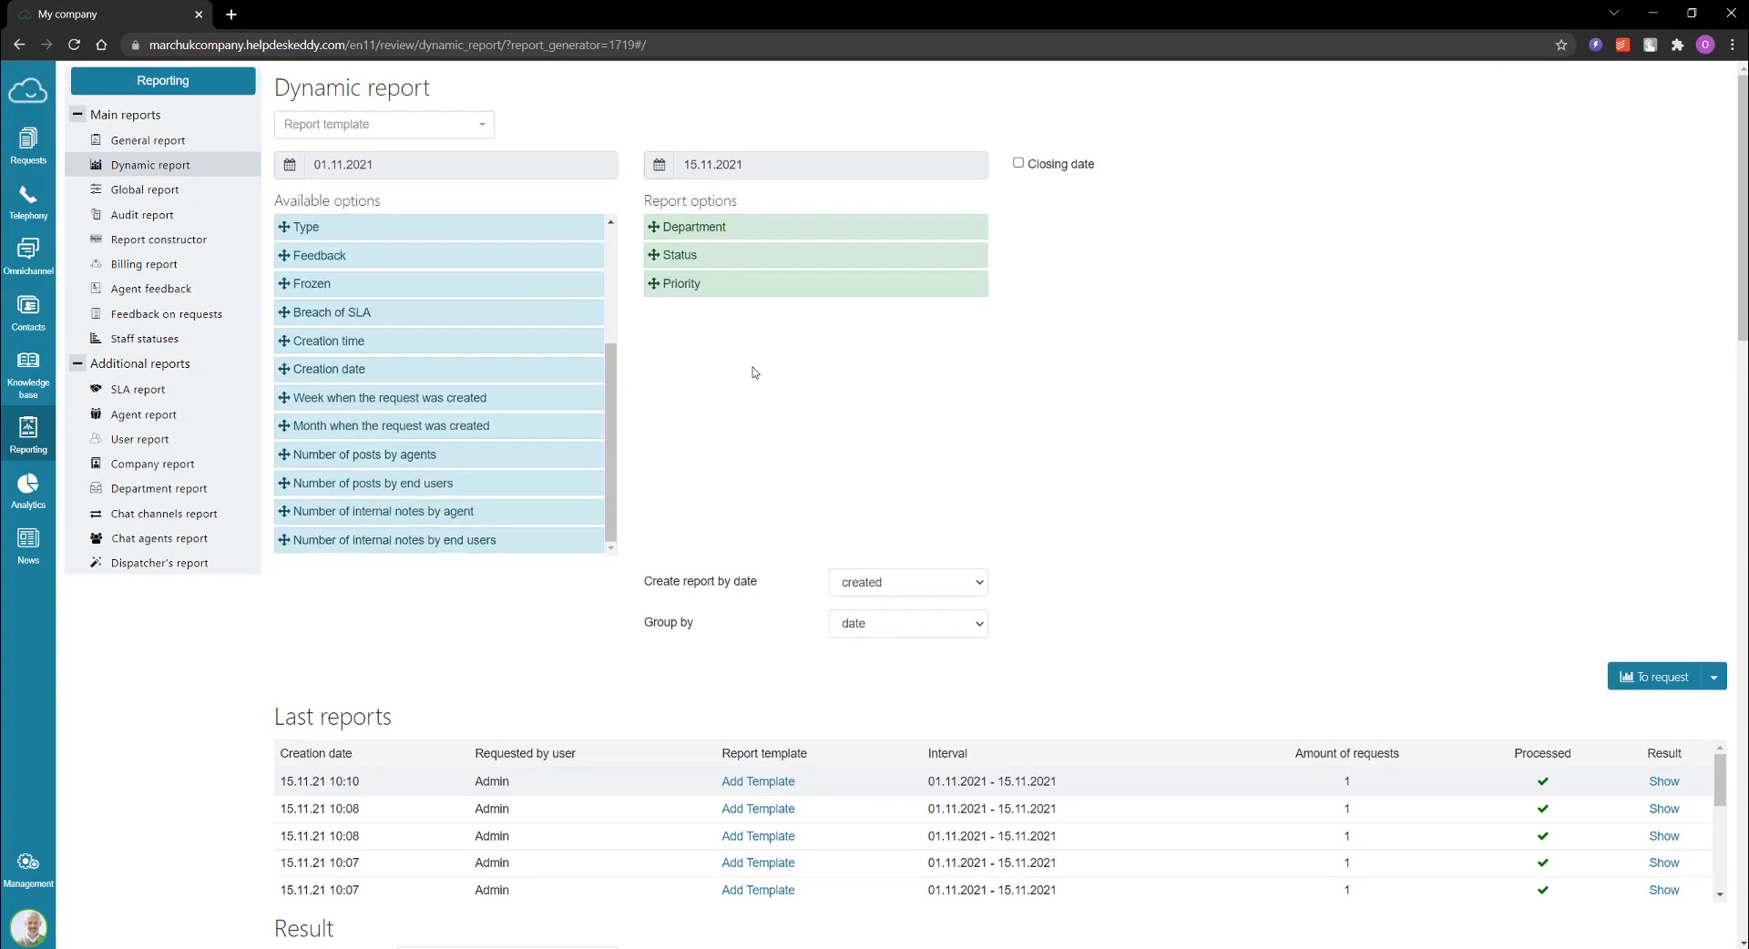
{"action": "scroll", "coordinate": [574, 355], "scroll_direction": "up", "scroll_amount": 3}
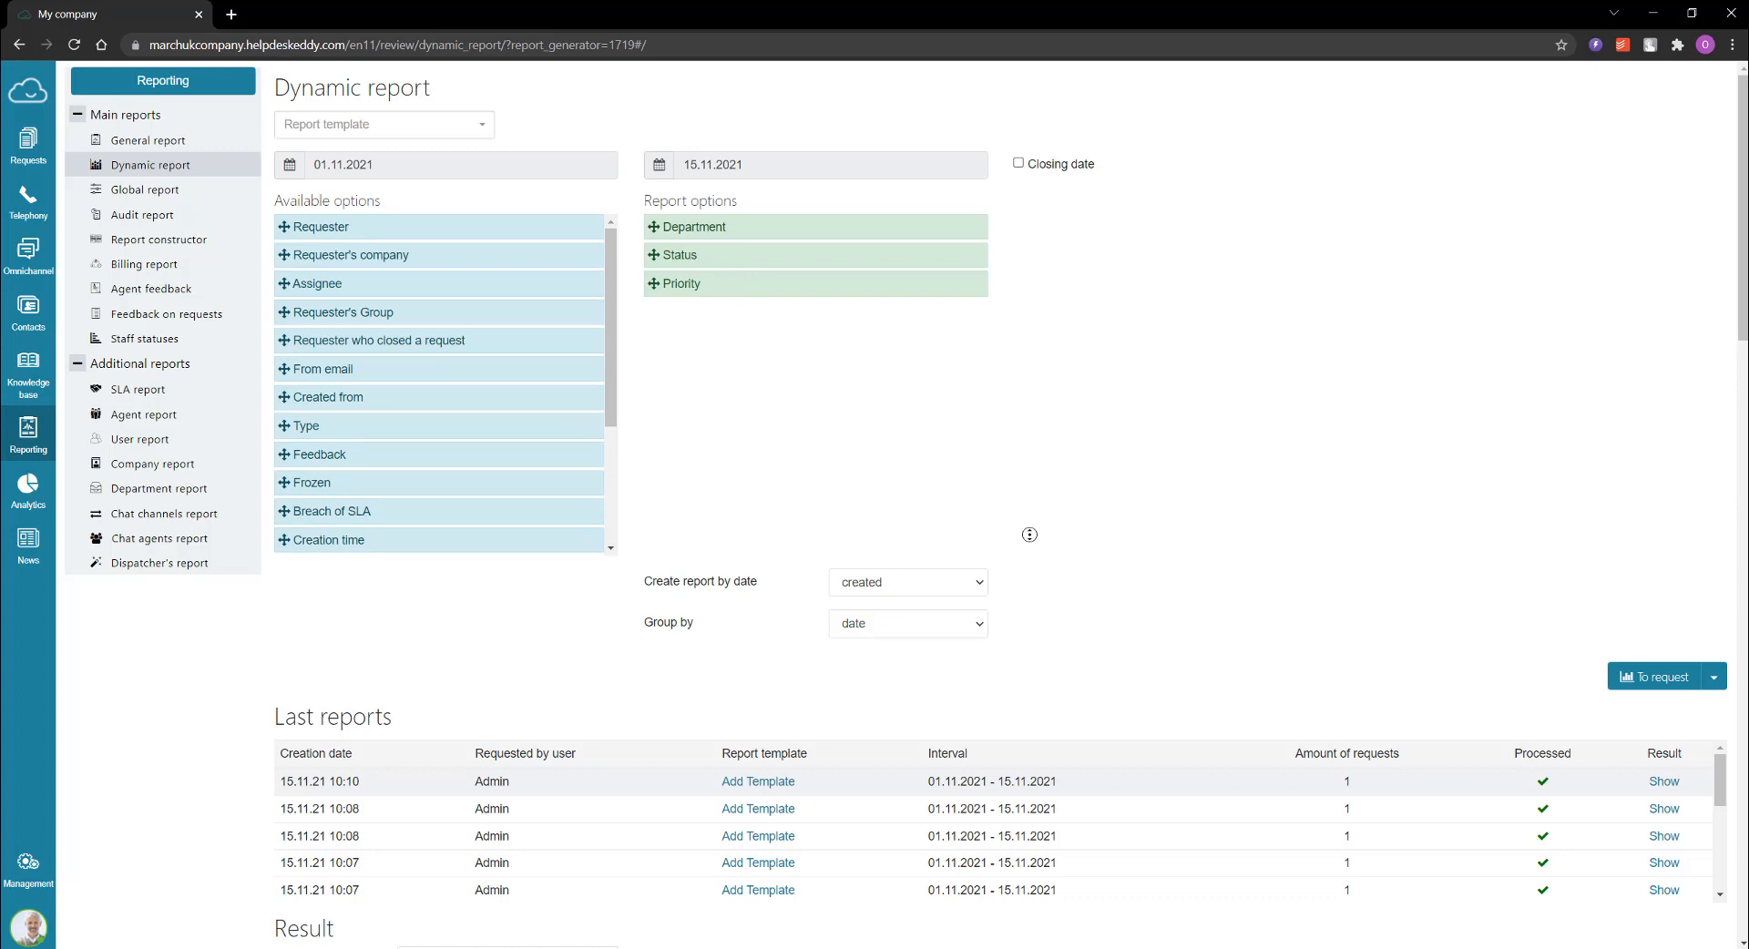
Step: Add Type to the report options and request the report for the previous month
{"action": "scroll", "coordinate": [1030, 537], "scroll_direction": "down", "scroll_amount": 1}
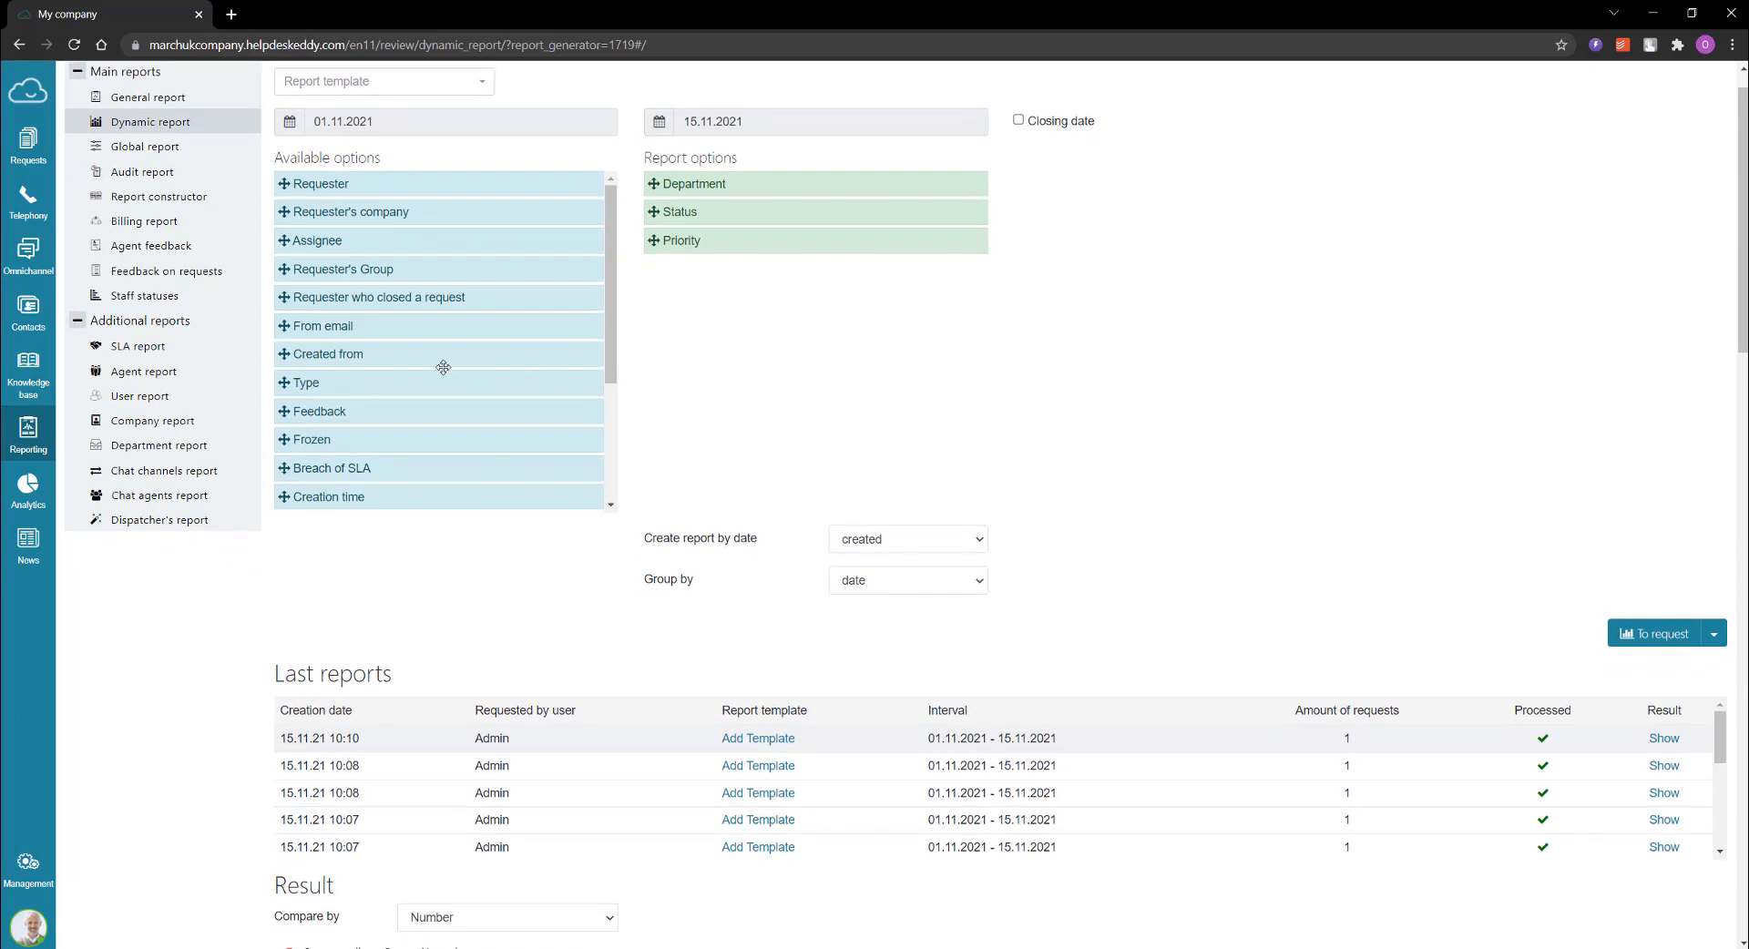
{"action": "left_click_drag", "start_coordinate": [447, 372], "coordinate": [808, 265]}
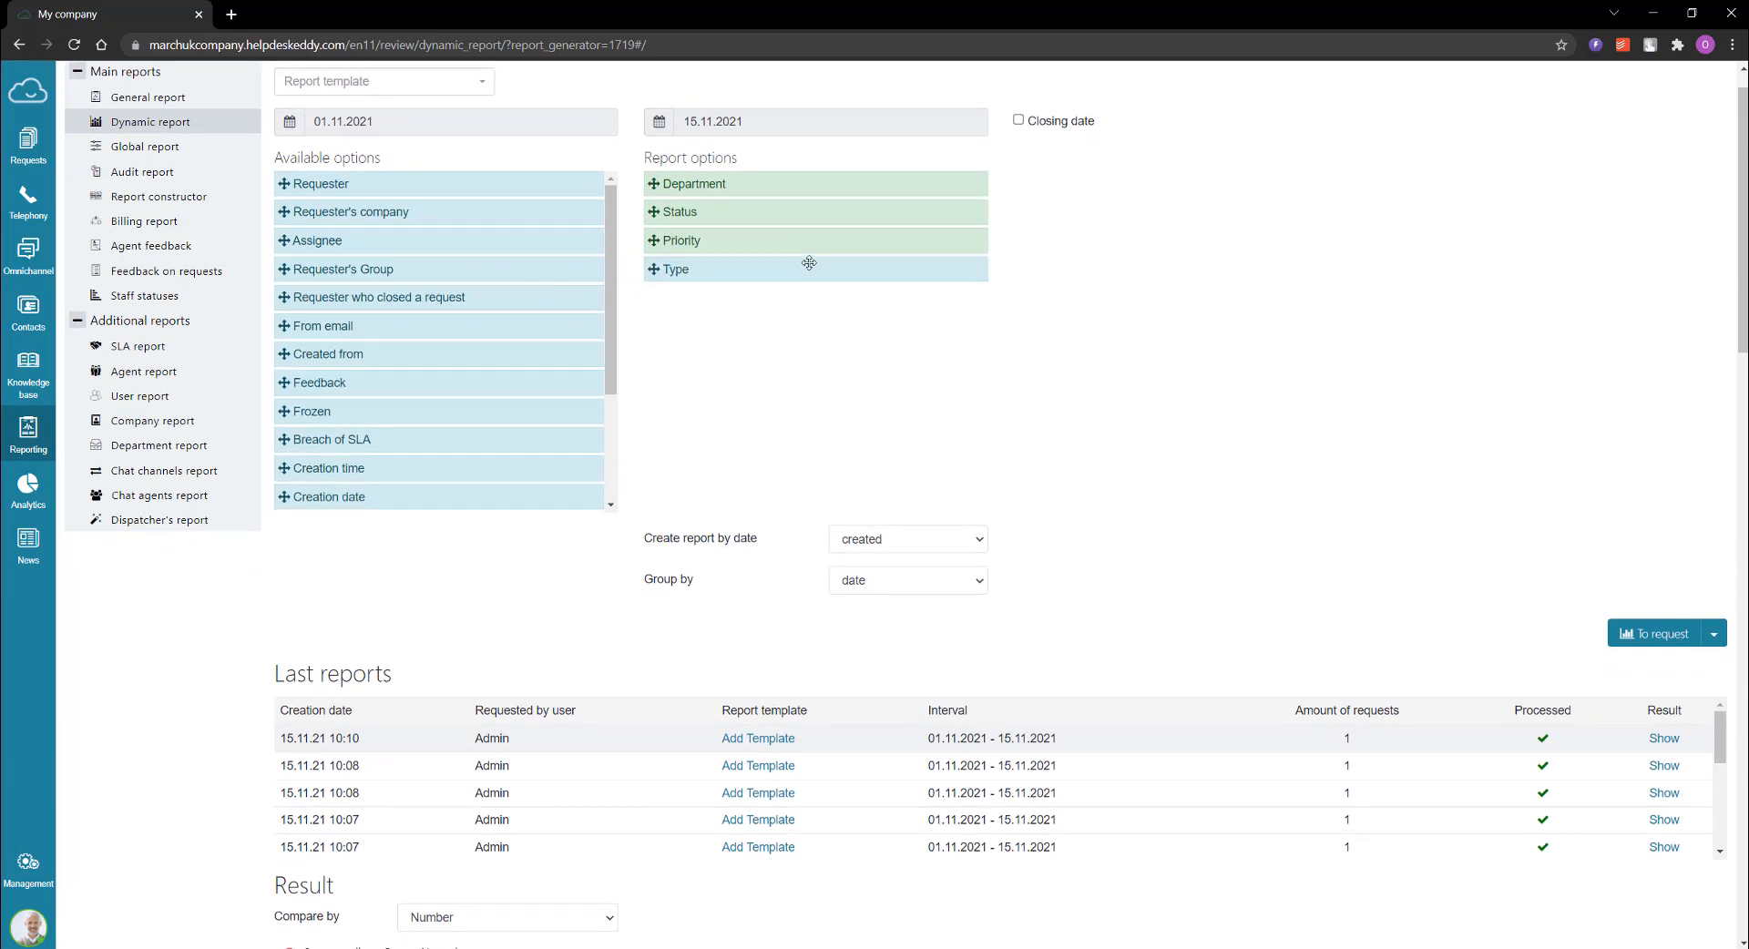
{"action": "middle_click", "coordinate": [1190, 382]}
{"action": "scroll", "coordinate": [1226, 320], "scroll_direction": "up", "scroll_amount": 1}
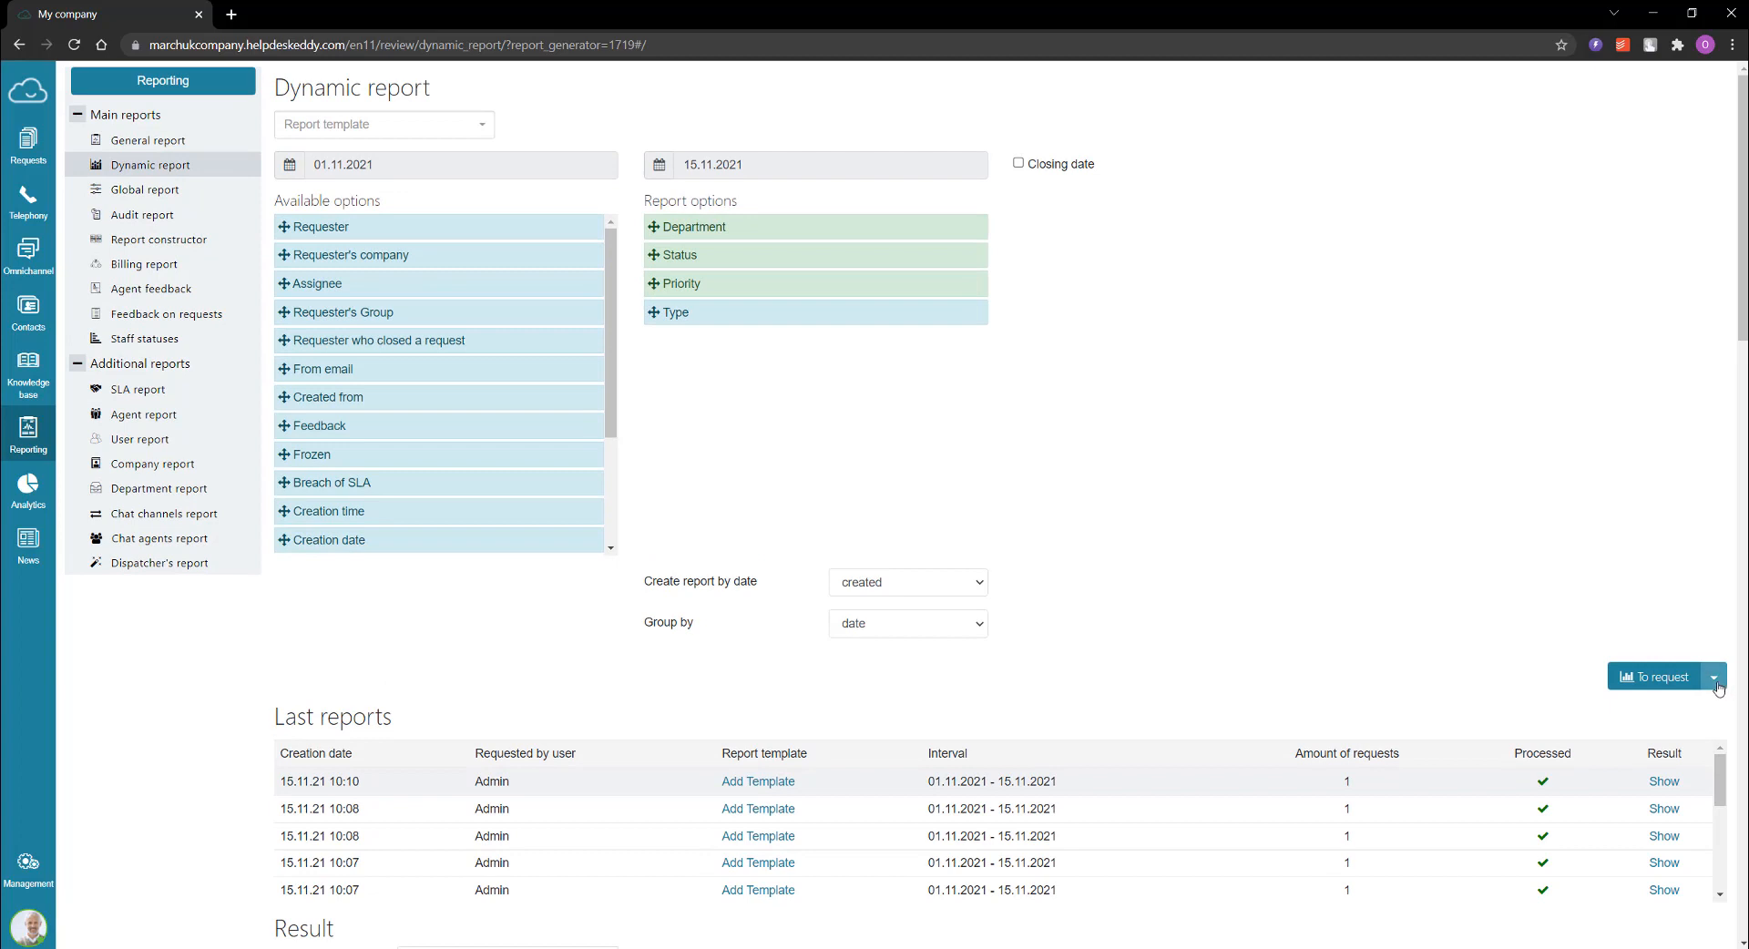
{"action": "left_click", "coordinate": [1713, 678]}
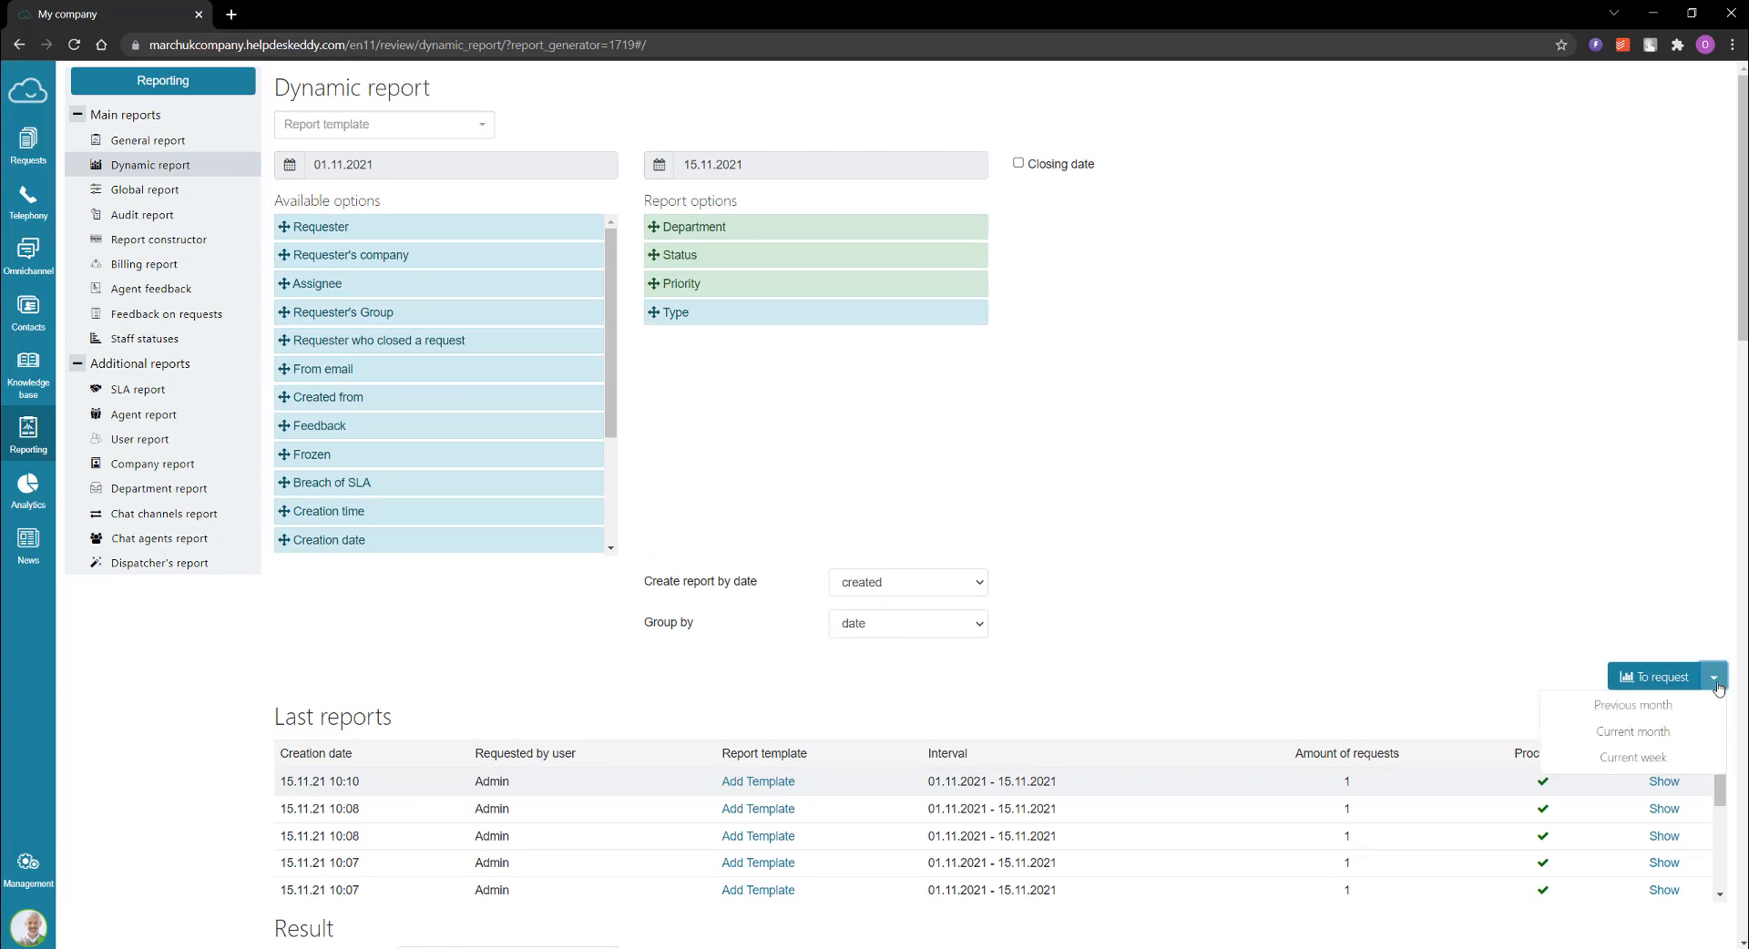
{"action": "left_click", "coordinate": [1633, 705]}
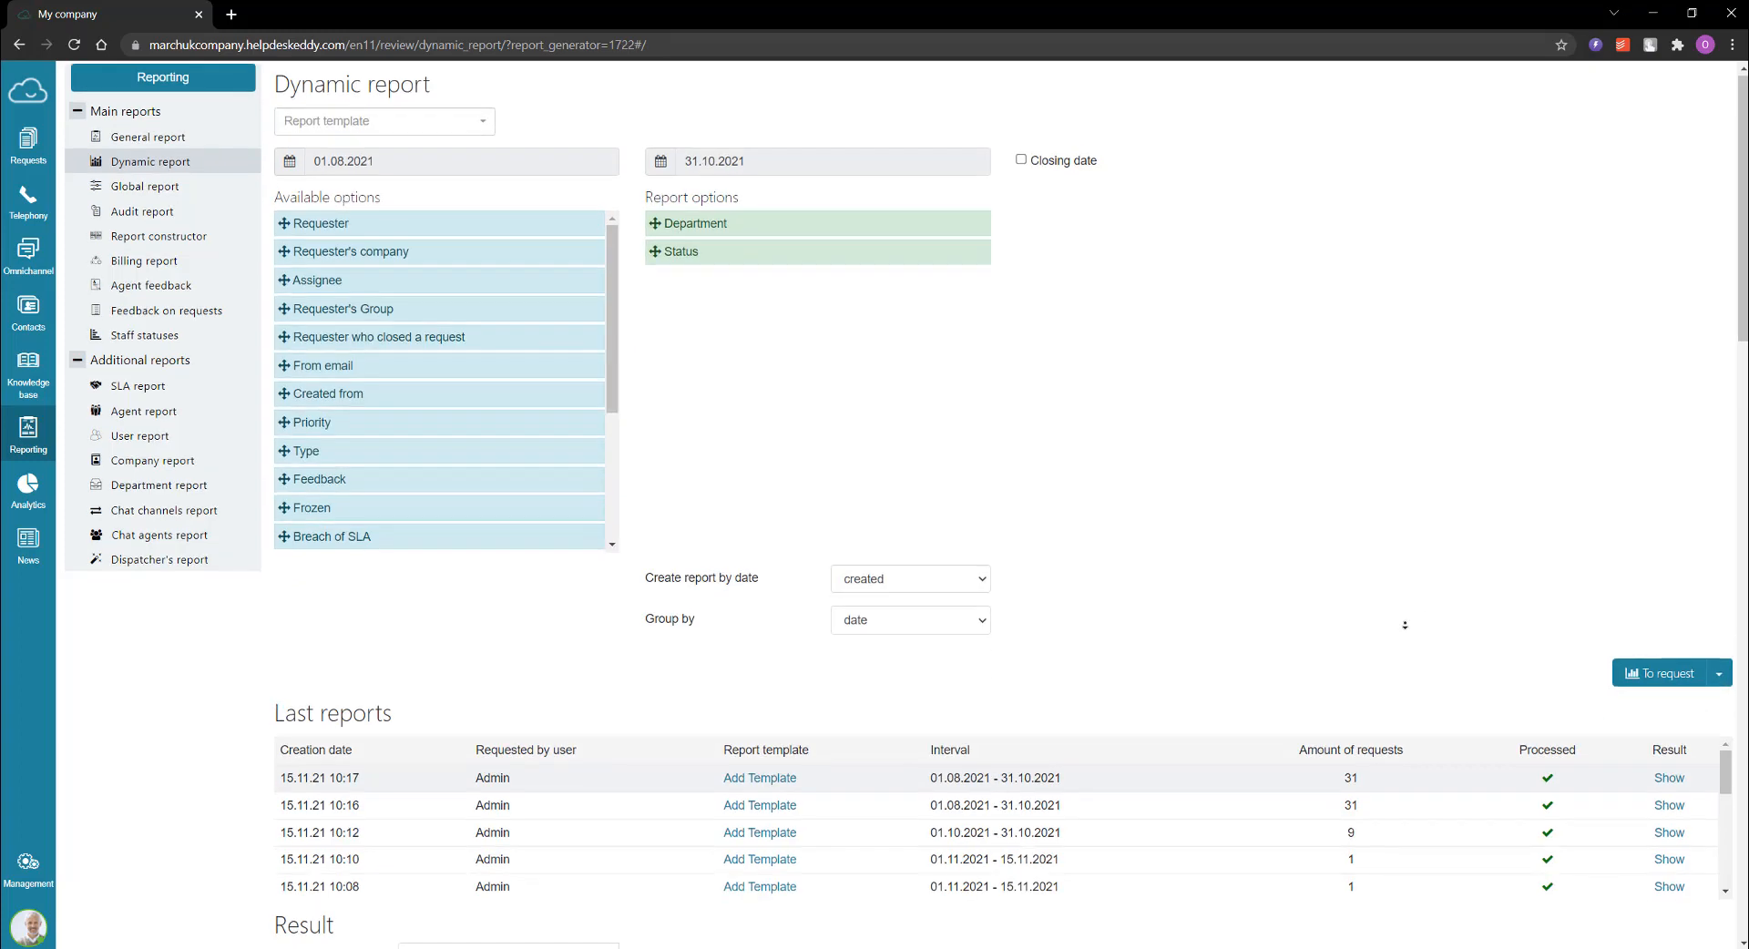
Step: Examine the last reports list, the result chart and the metrics available for comparison
{"action": "scroll", "coordinate": [1413, 629], "scroll_direction": "down", "scroll_amount": 3}
{"action": "scroll", "coordinate": [1418, 665], "scroll_direction": "down", "scroll_amount": 5}
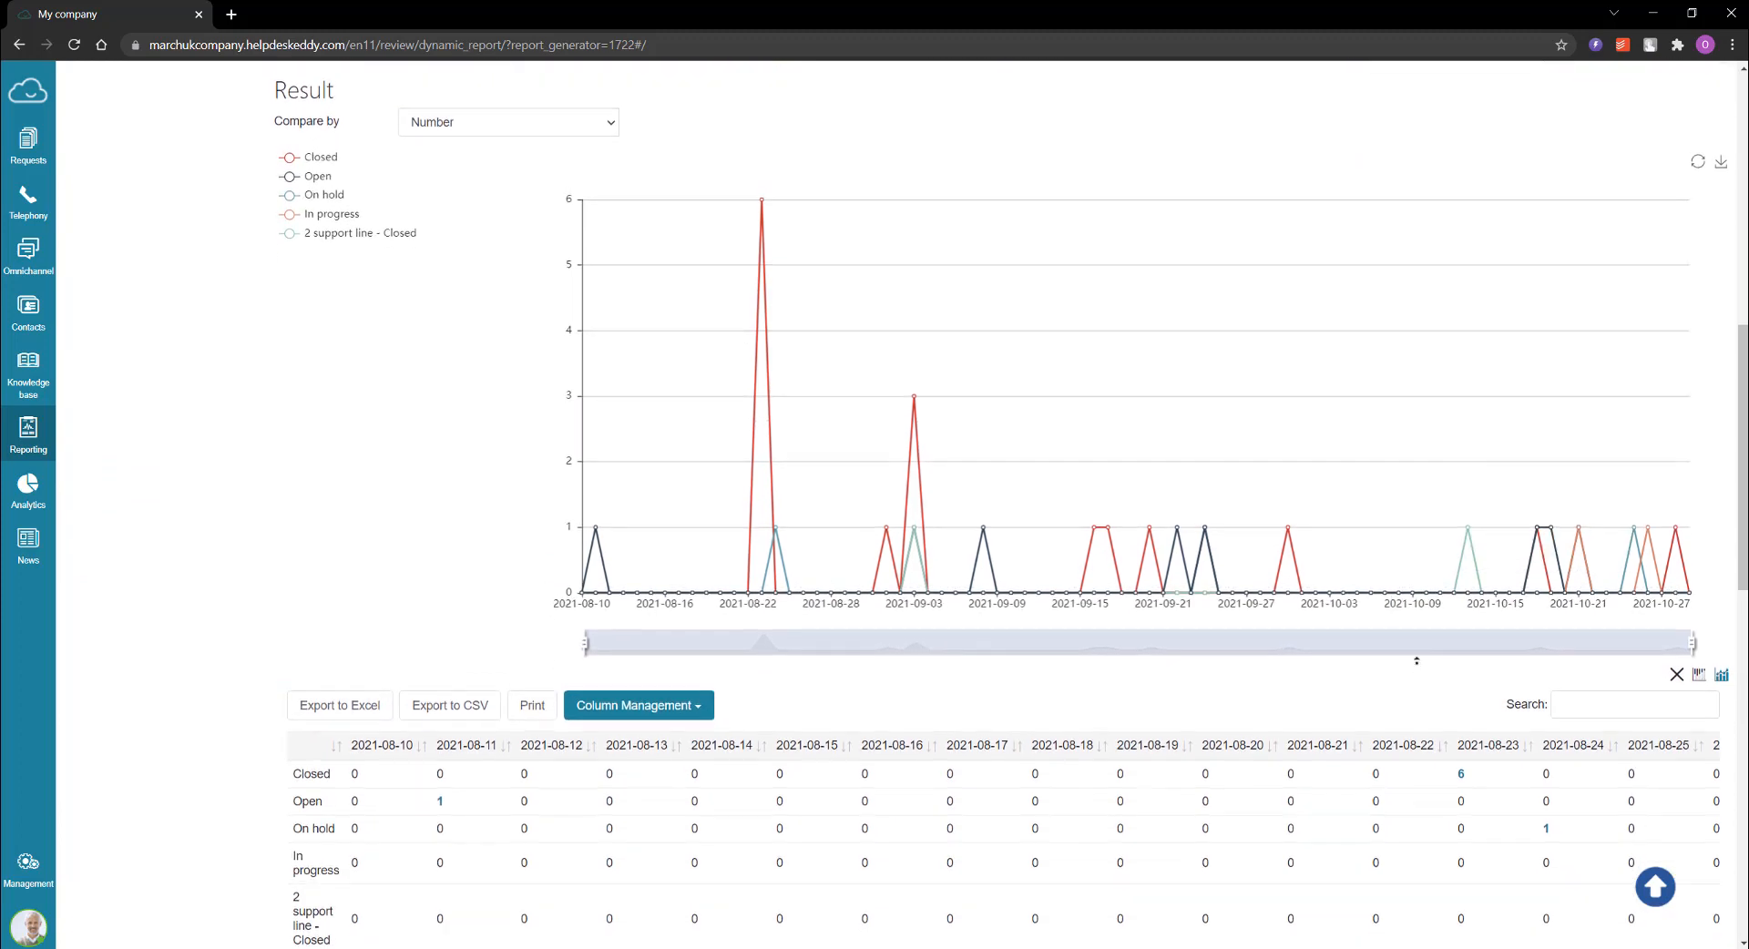
{"action": "scroll", "coordinate": [1440, 623], "scroll_direction": "up", "scroll_amount": 3}
{"action": "scroll", "coordinate": [1432, 618], "scroll_direction": "up", "scroll_amount": 2}
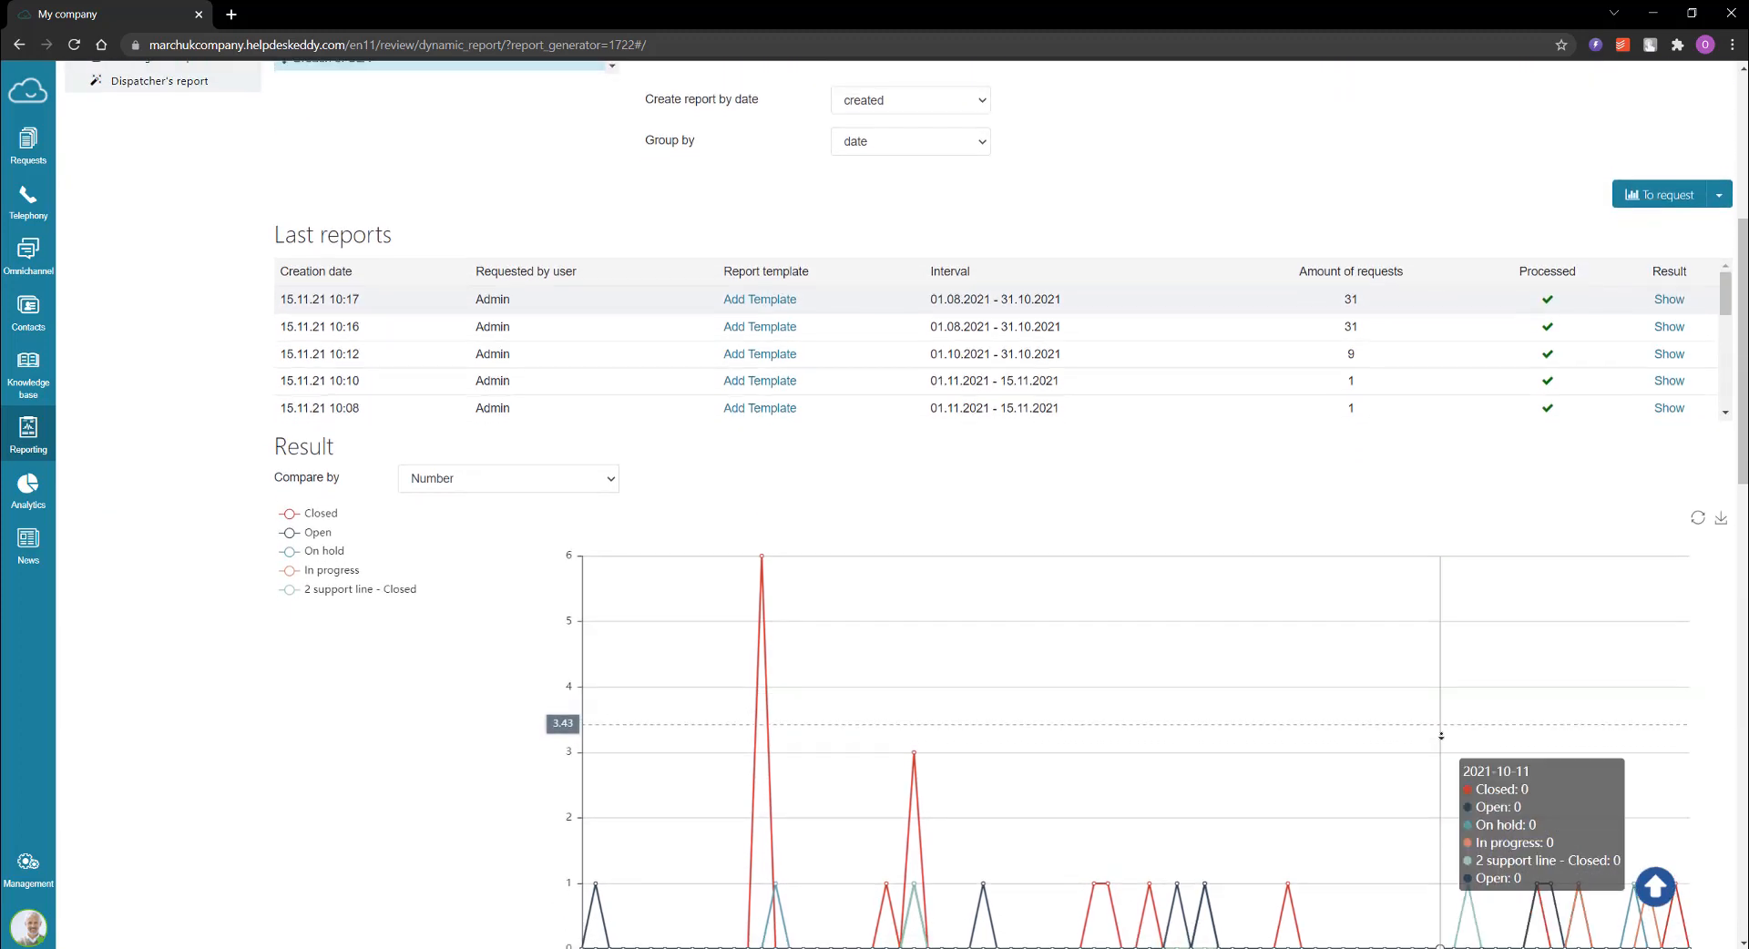
{"action": "scroll", "coordinate": [1439, 692], "scroll_direction": "down", "scroll_amount": 1}
{"action": "scroll", "coordinate": [1439, 729], "scroll_direction": "down", "scroll_amount": 1}
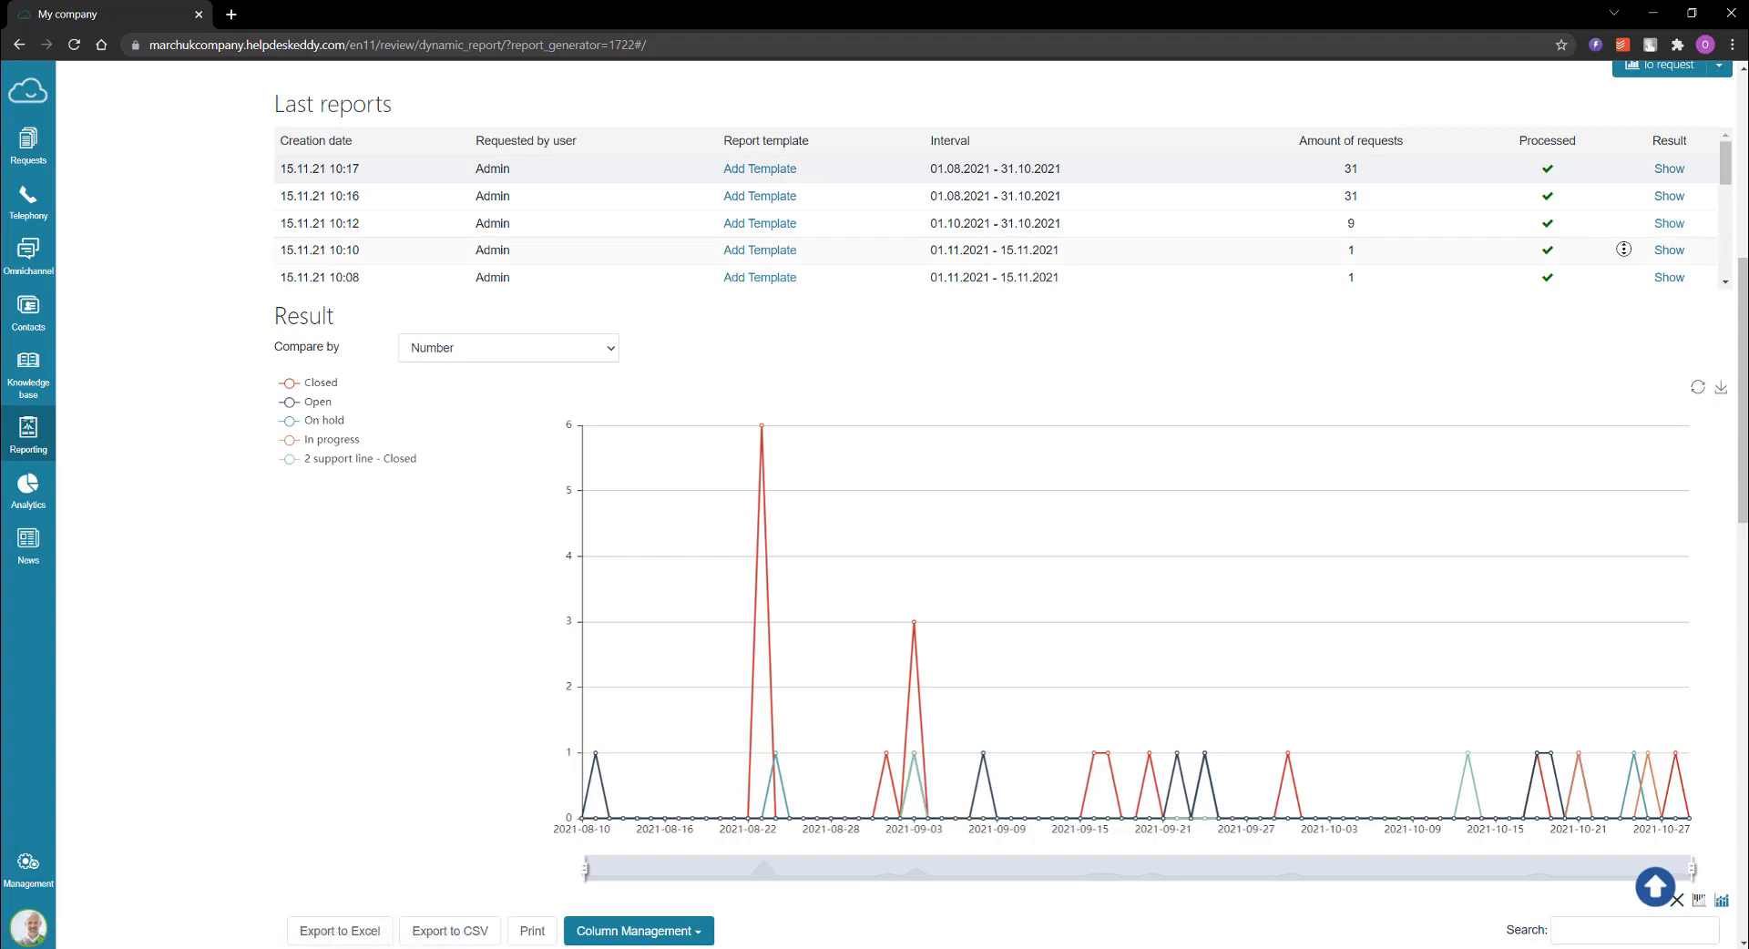
{"action": "scroll", "coordinate": [1330, 366], "scroll_direction": "down", "scroll_amount": 1}
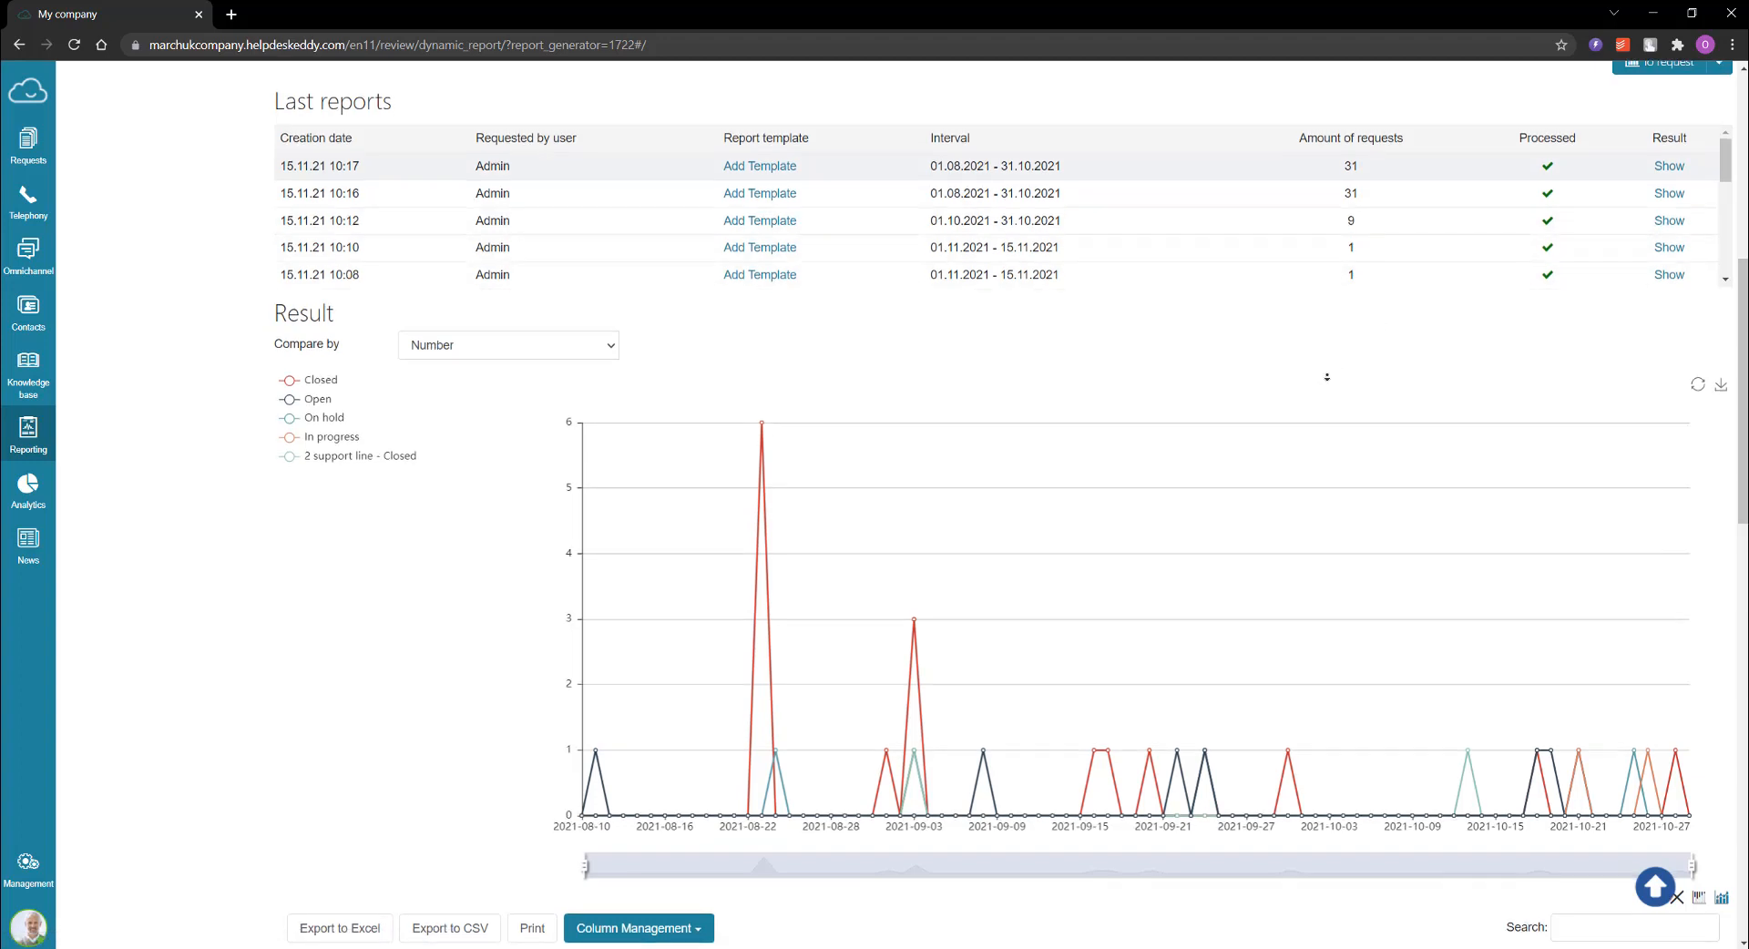
{"action": "scroll", "coordinate": [1327, 376], "scroll_direction": "down", "scroll_amount": 1}
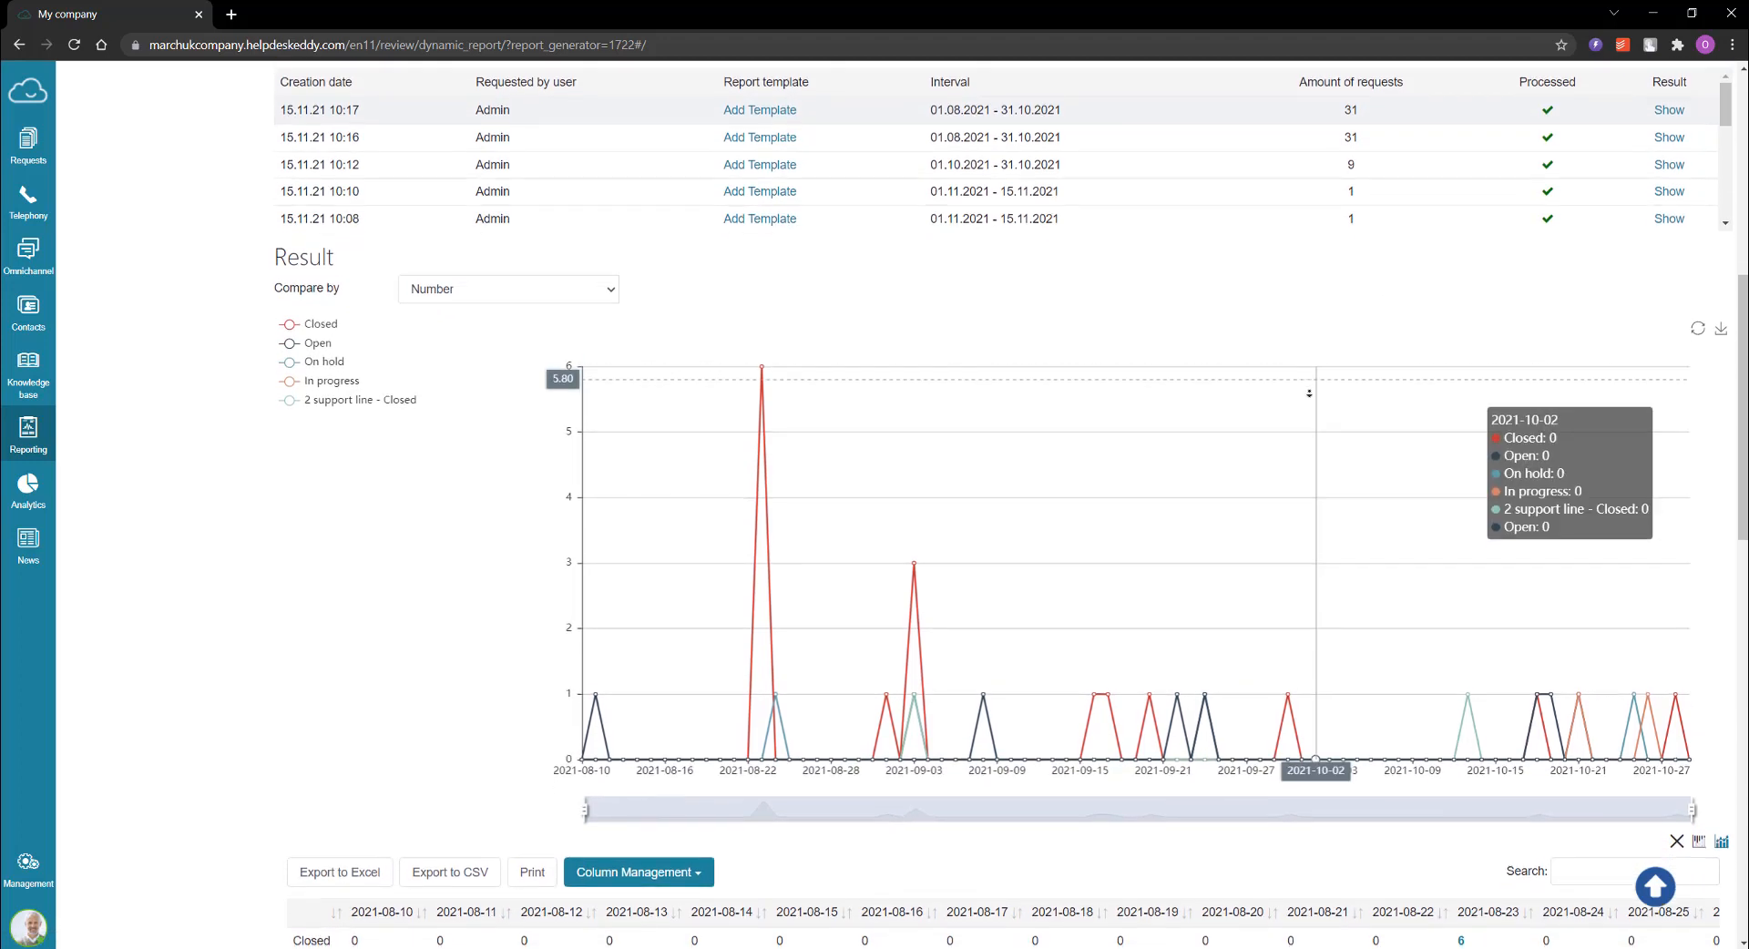
{"action": "left_click", "coordinate": [594, 234]}
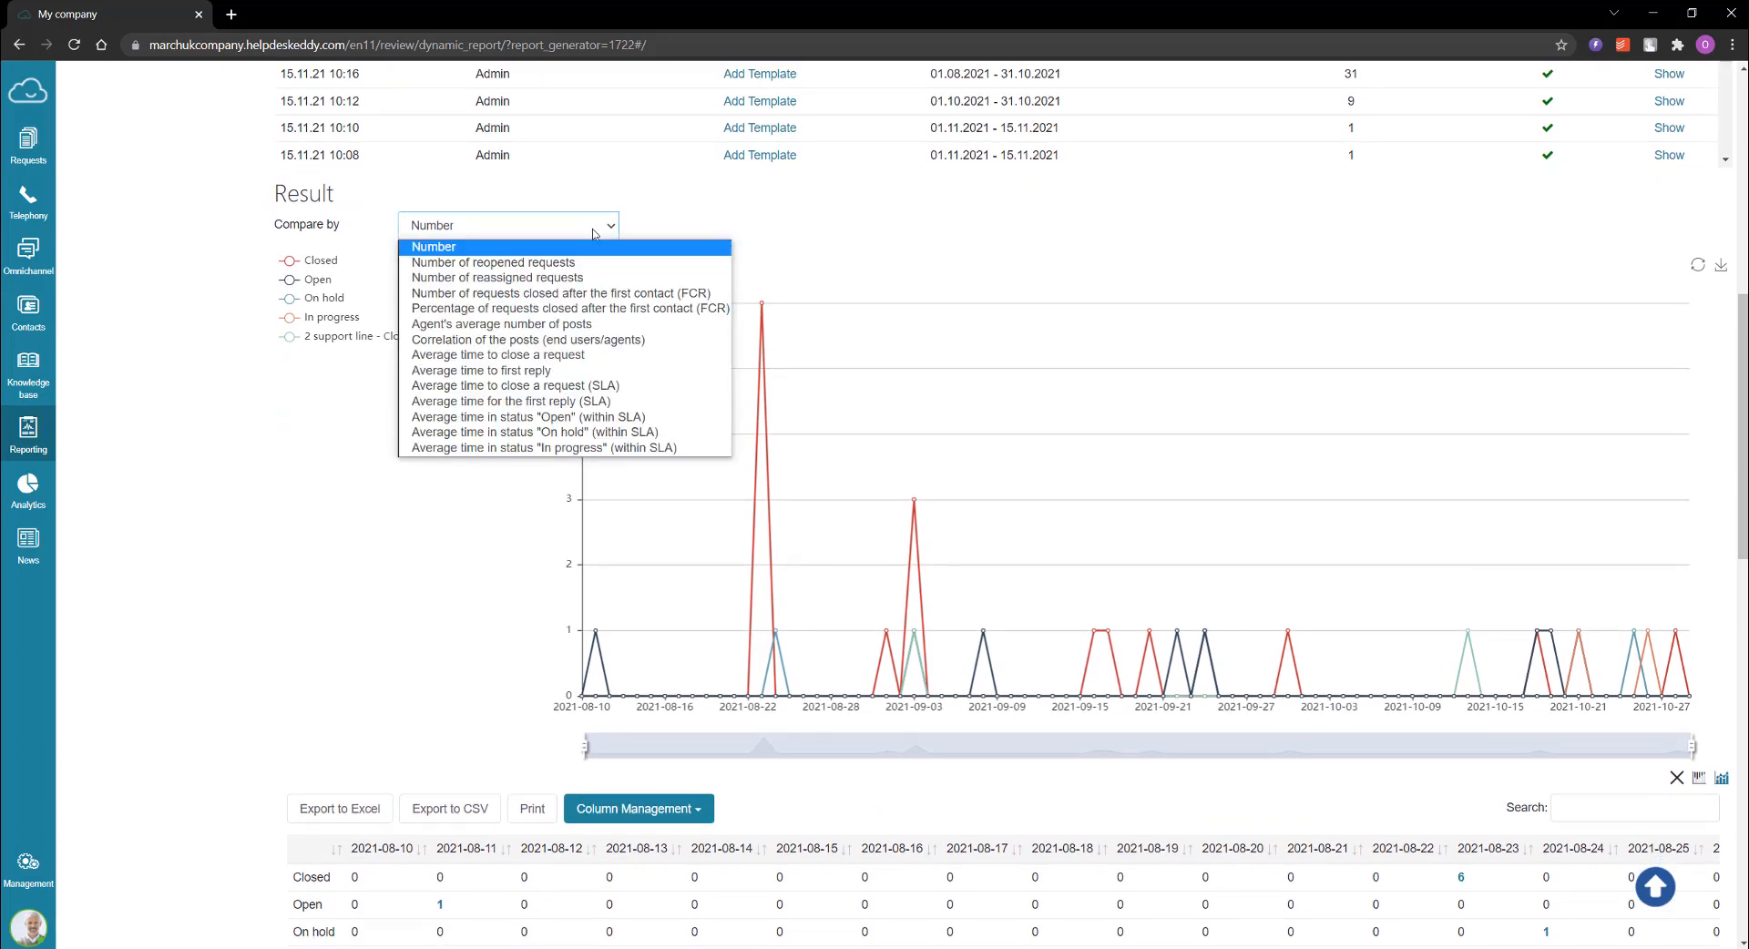
{"action": "left_click", "coordinate": [594, 235]}
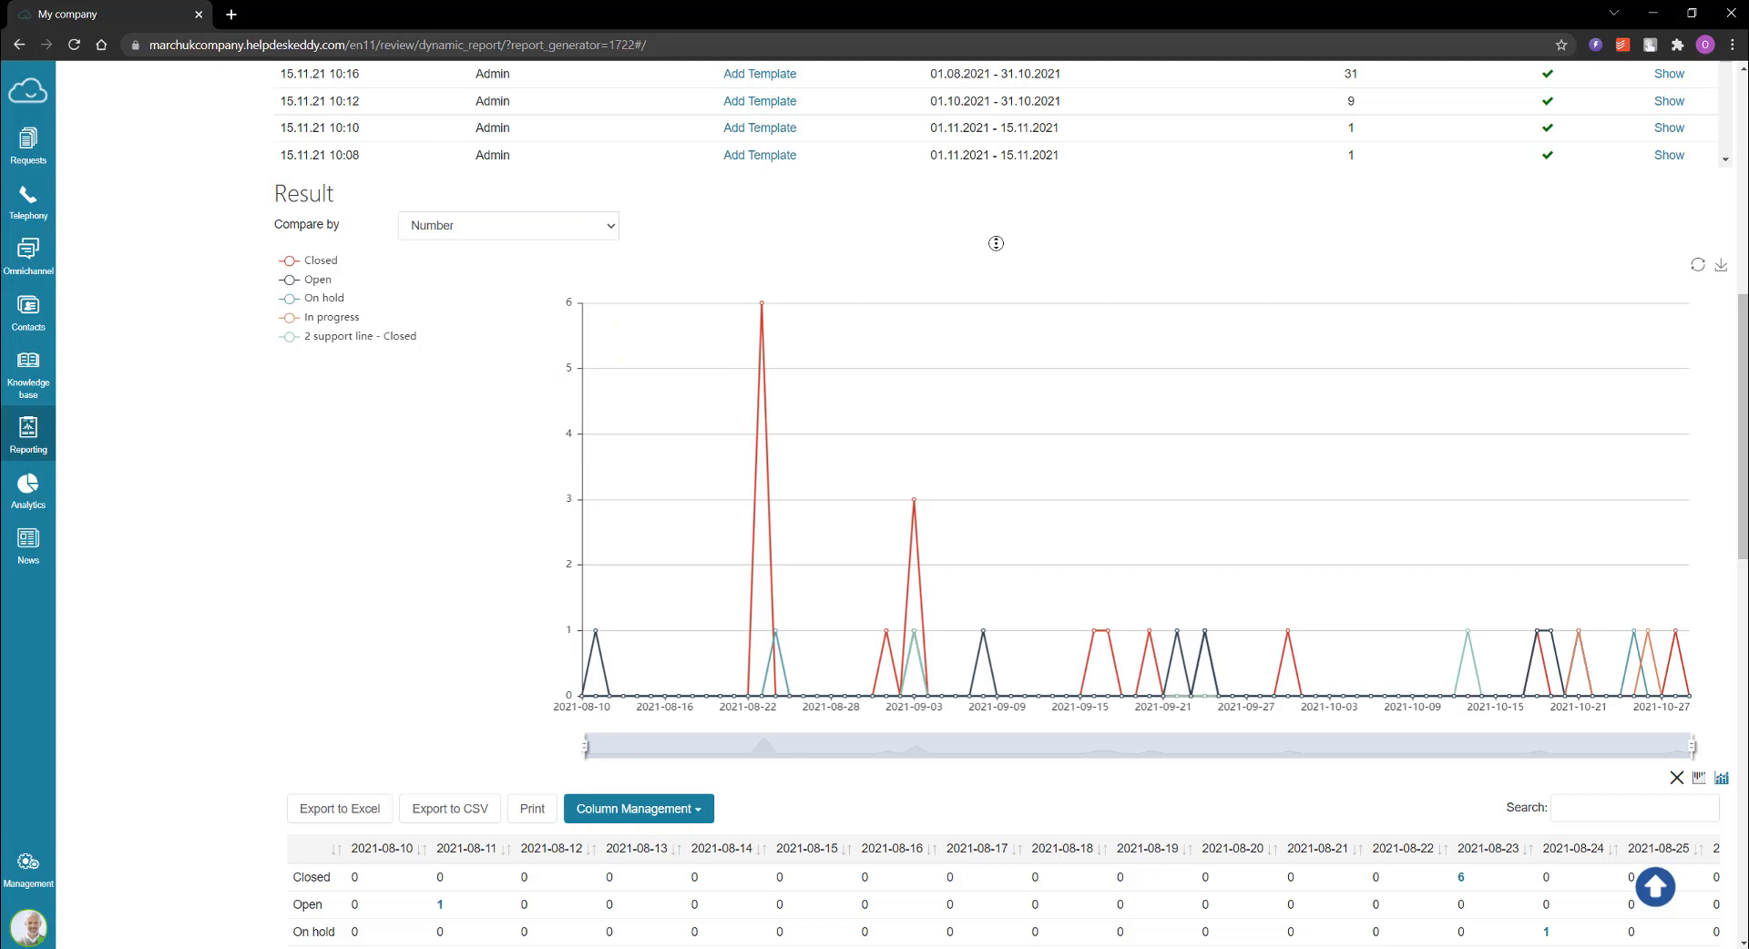
Step: Examine the result chart together with the data table of request statuses by date
{"action": "scroll", "coordinate": [1000, 266], "scroll_direction": "down", "scroll_amount": 1}
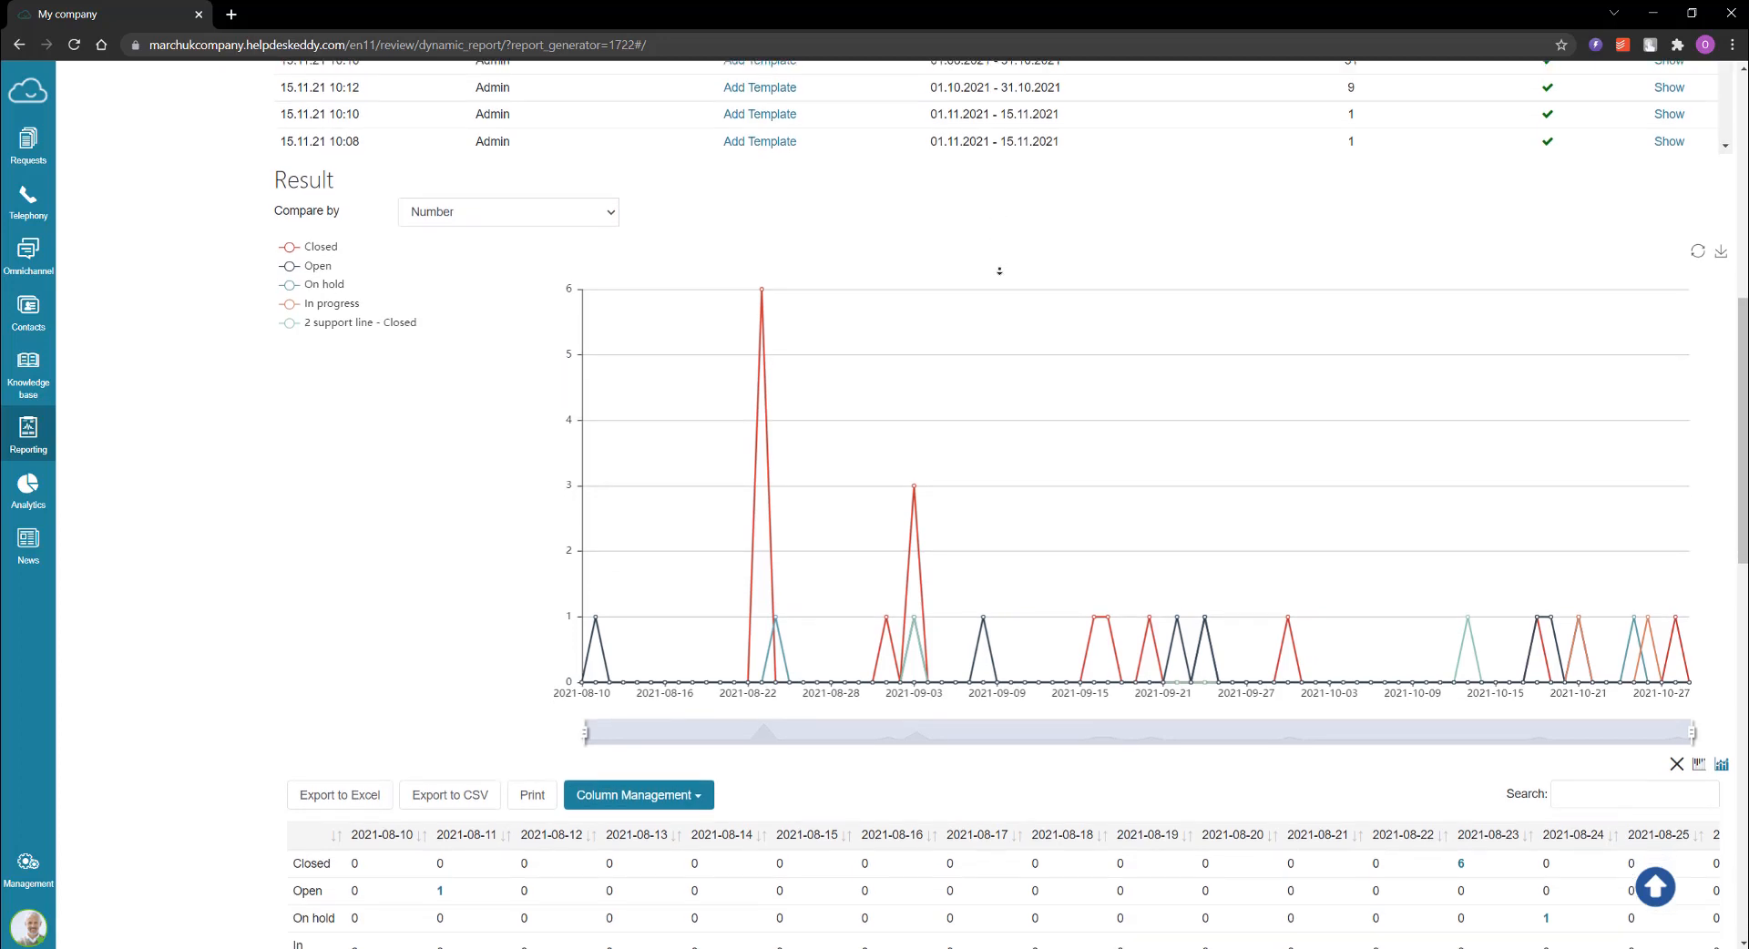
{"action": "scroll", "coordinate": [999, 271], "scroll_direction": "down", "scroll_amount": 2}
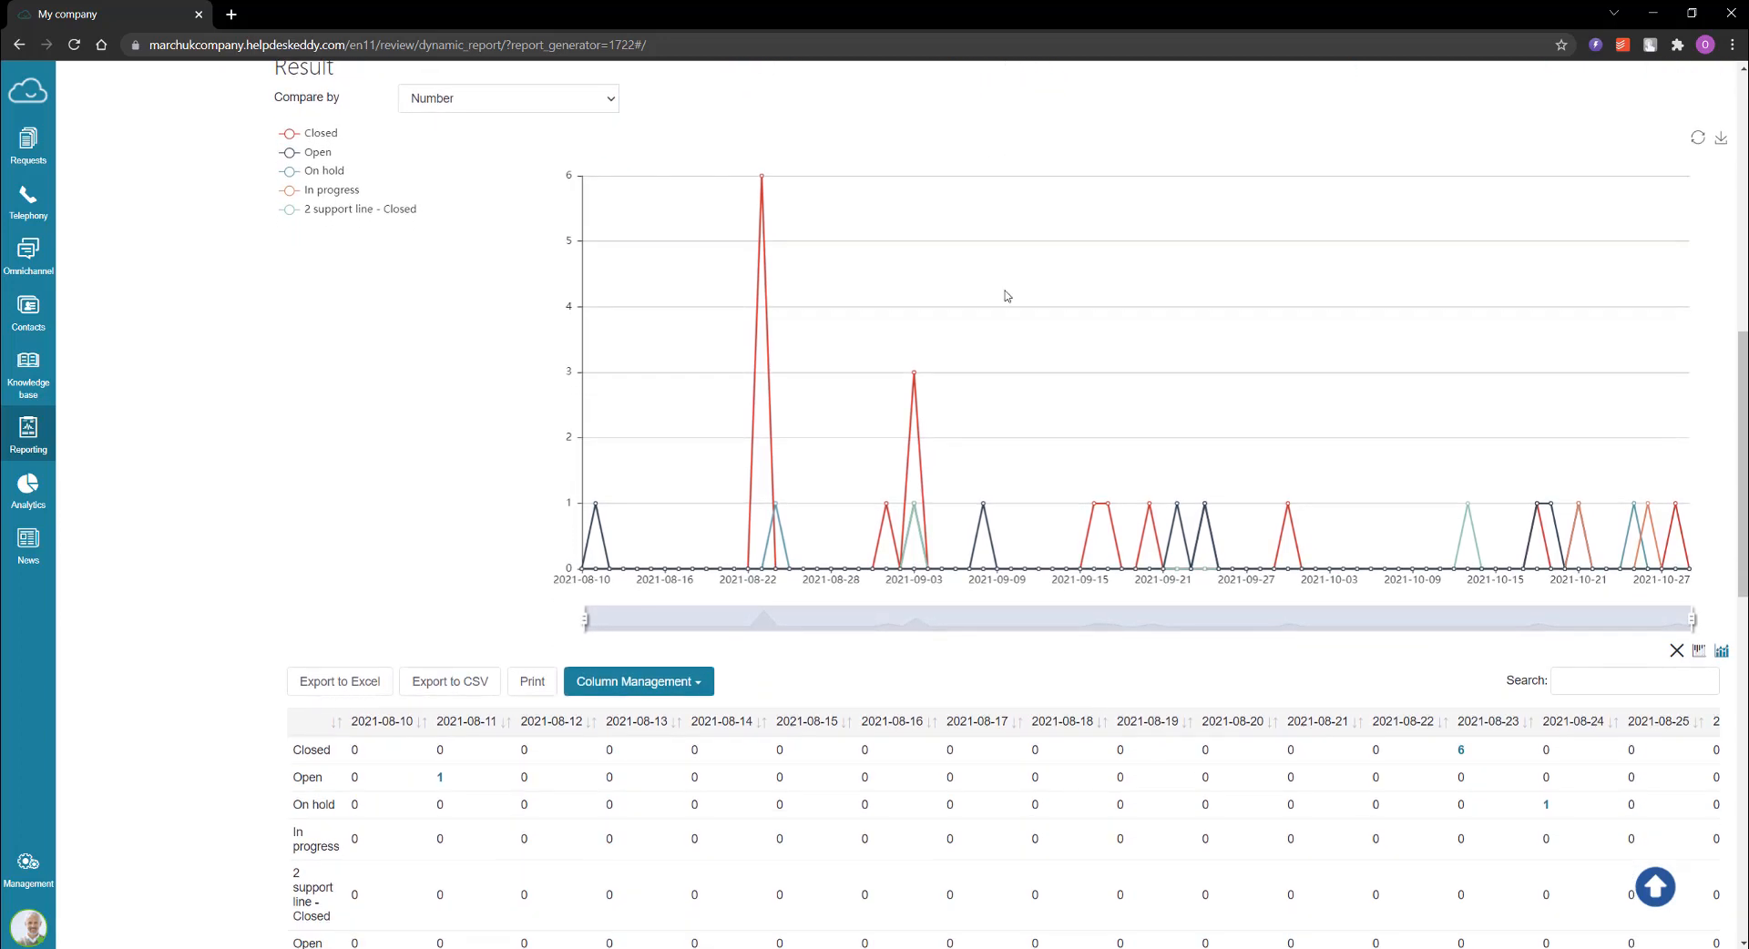
{"action": "middle_click", "coordinate": [1233, 691]}
{"action": "scroll", "coordinate": [1233, 740], "scroll_direction": "down", "scroll_amount": 2}
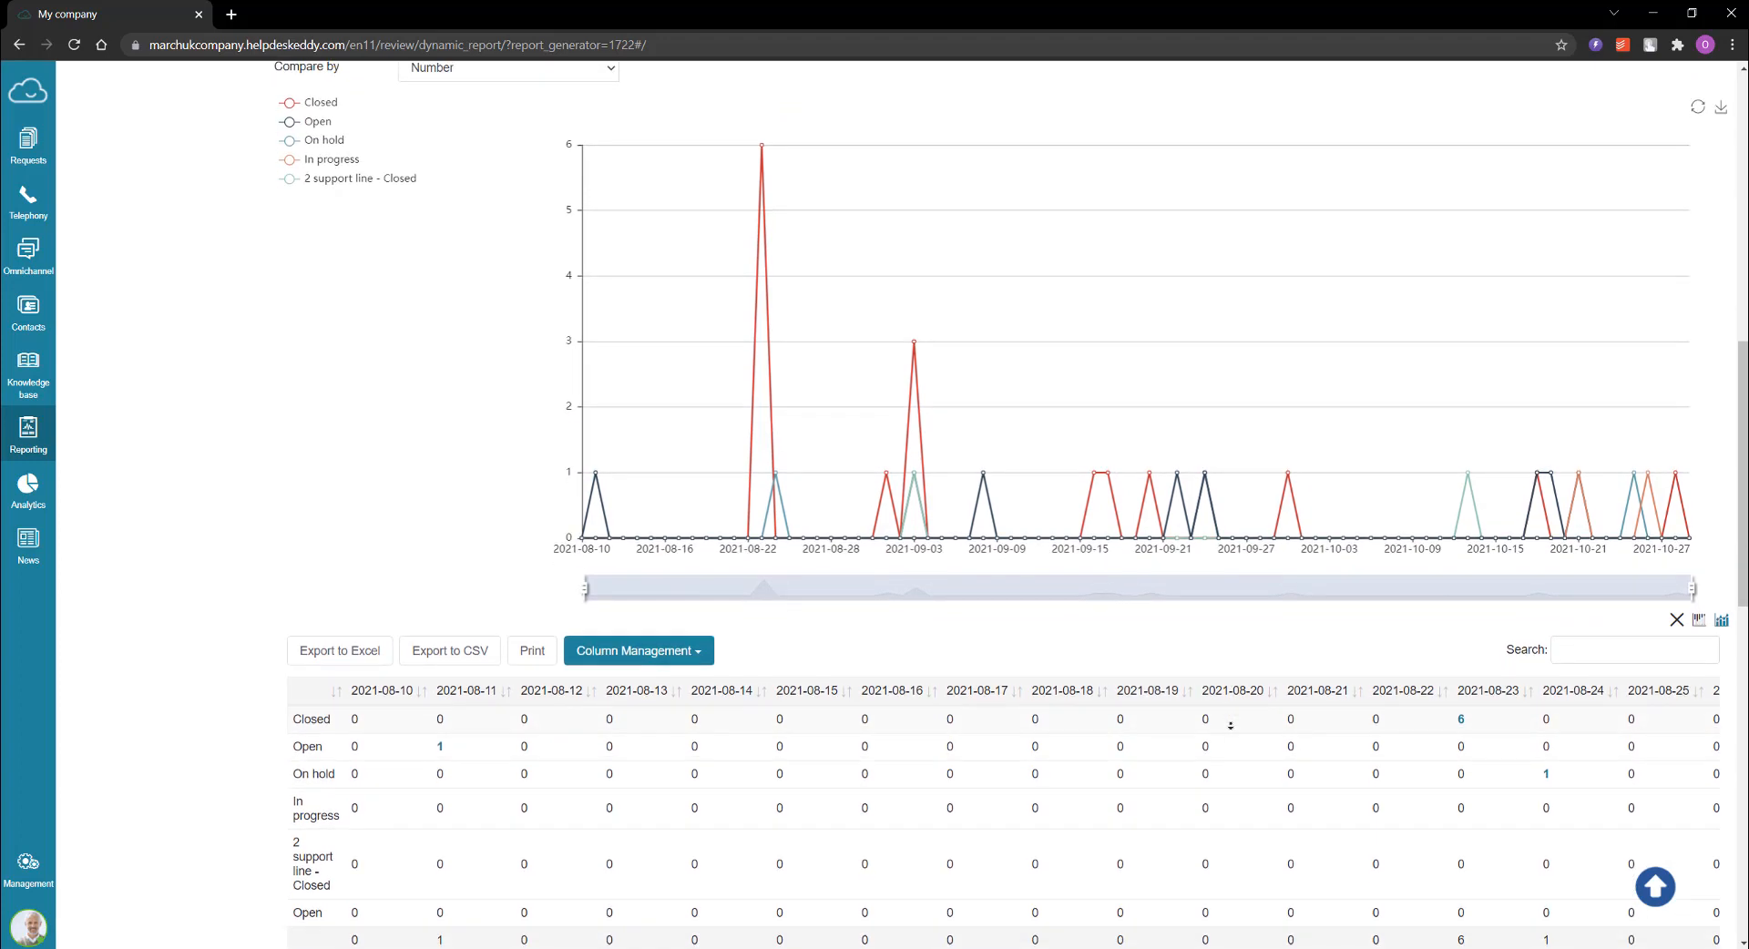
{"action": "scroll", "coordinate": [1233, 740], "scroll_direction": "down", "scroll_amount": 2}
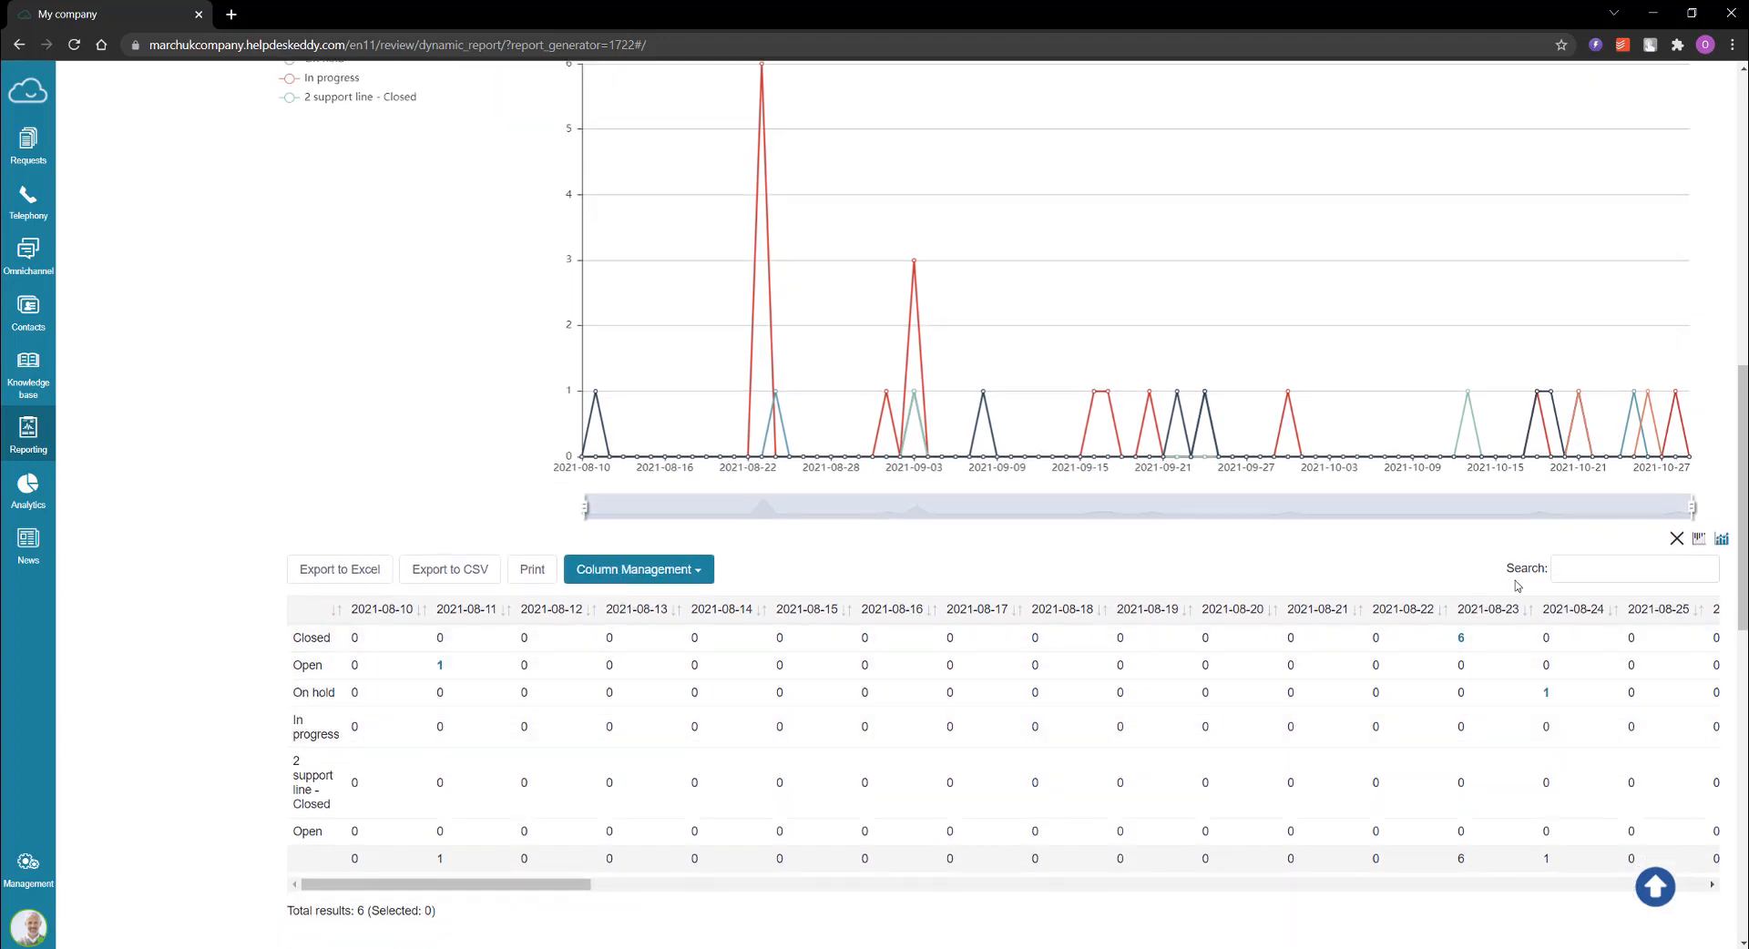
{"action": "scroll", "coordinate": [1439, 556], "scroll_direction": "up", "scroll_amount": 2}
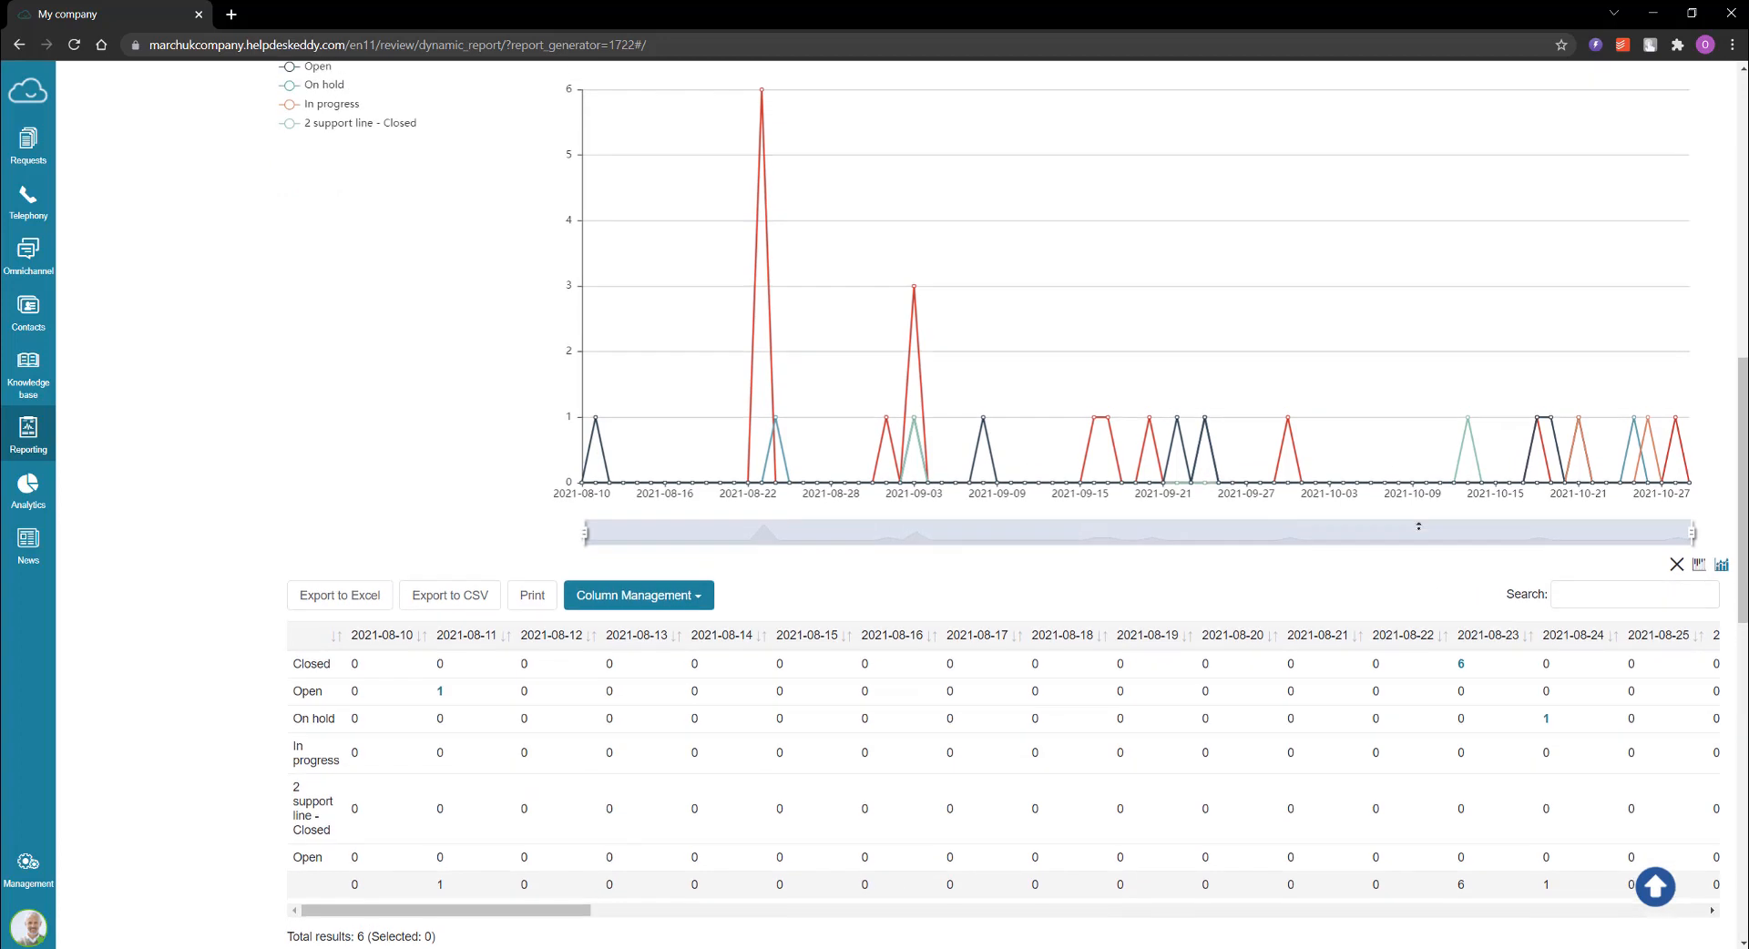
{"action": "scroll", "coordinate": [1423, 535], "scroll_direction": "up", "scroll_amount": 2}
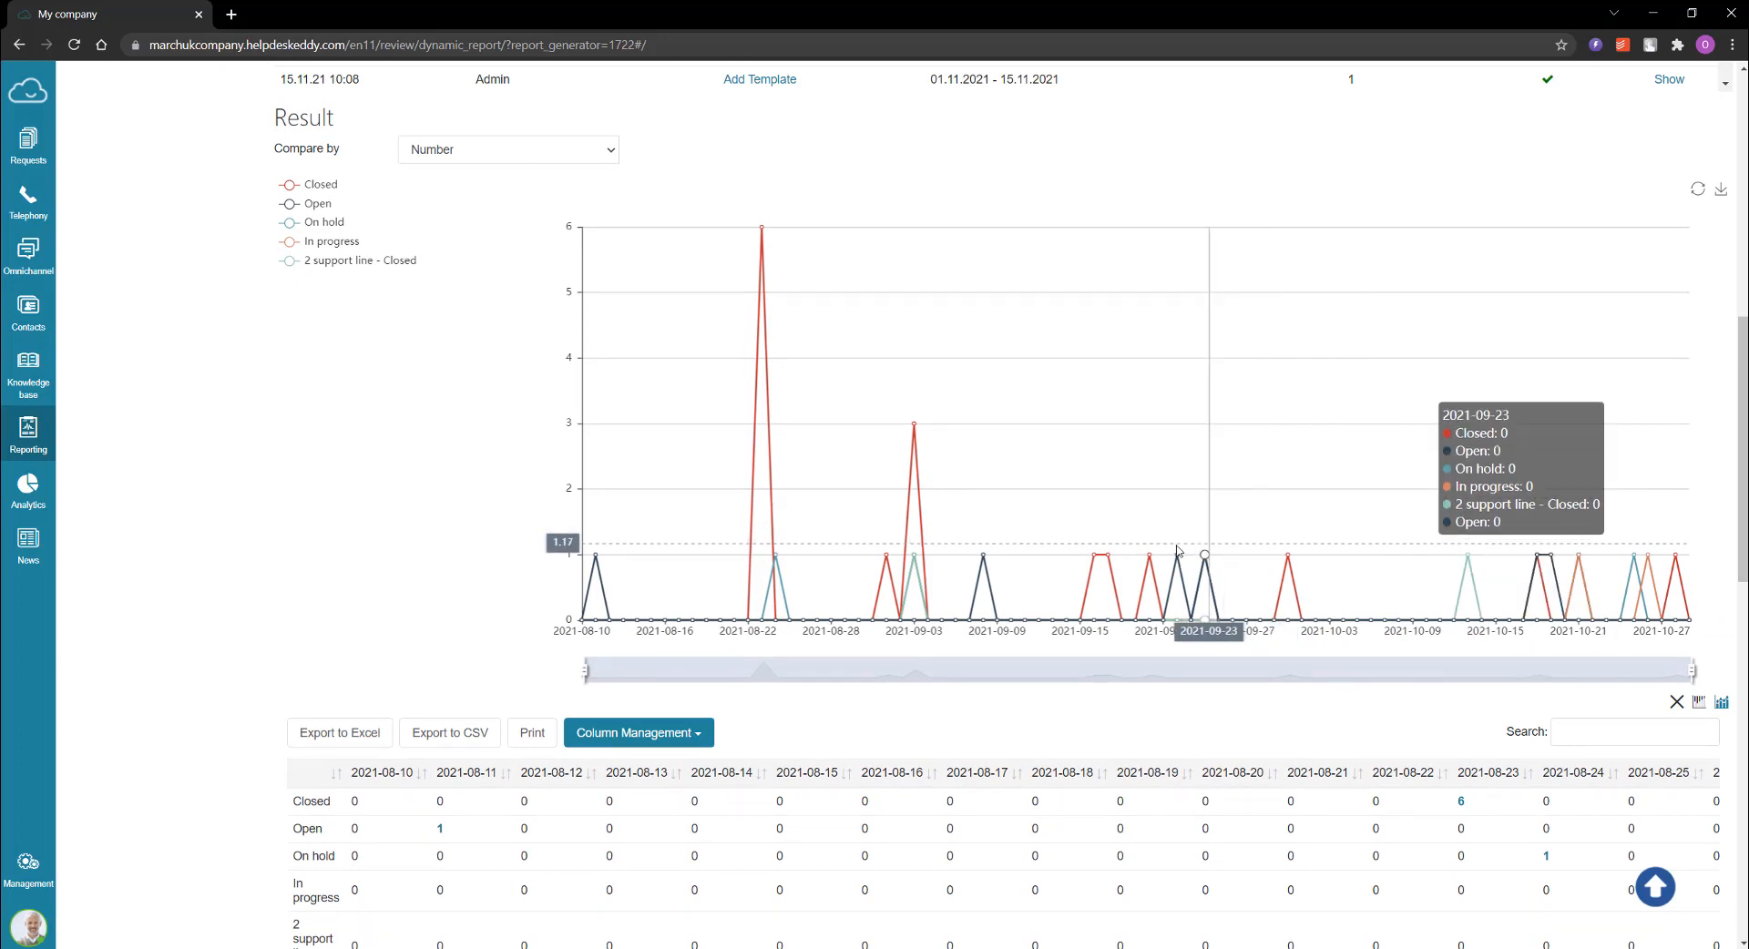
{"action": "middle_click", "coordinate": [1258, 734]}
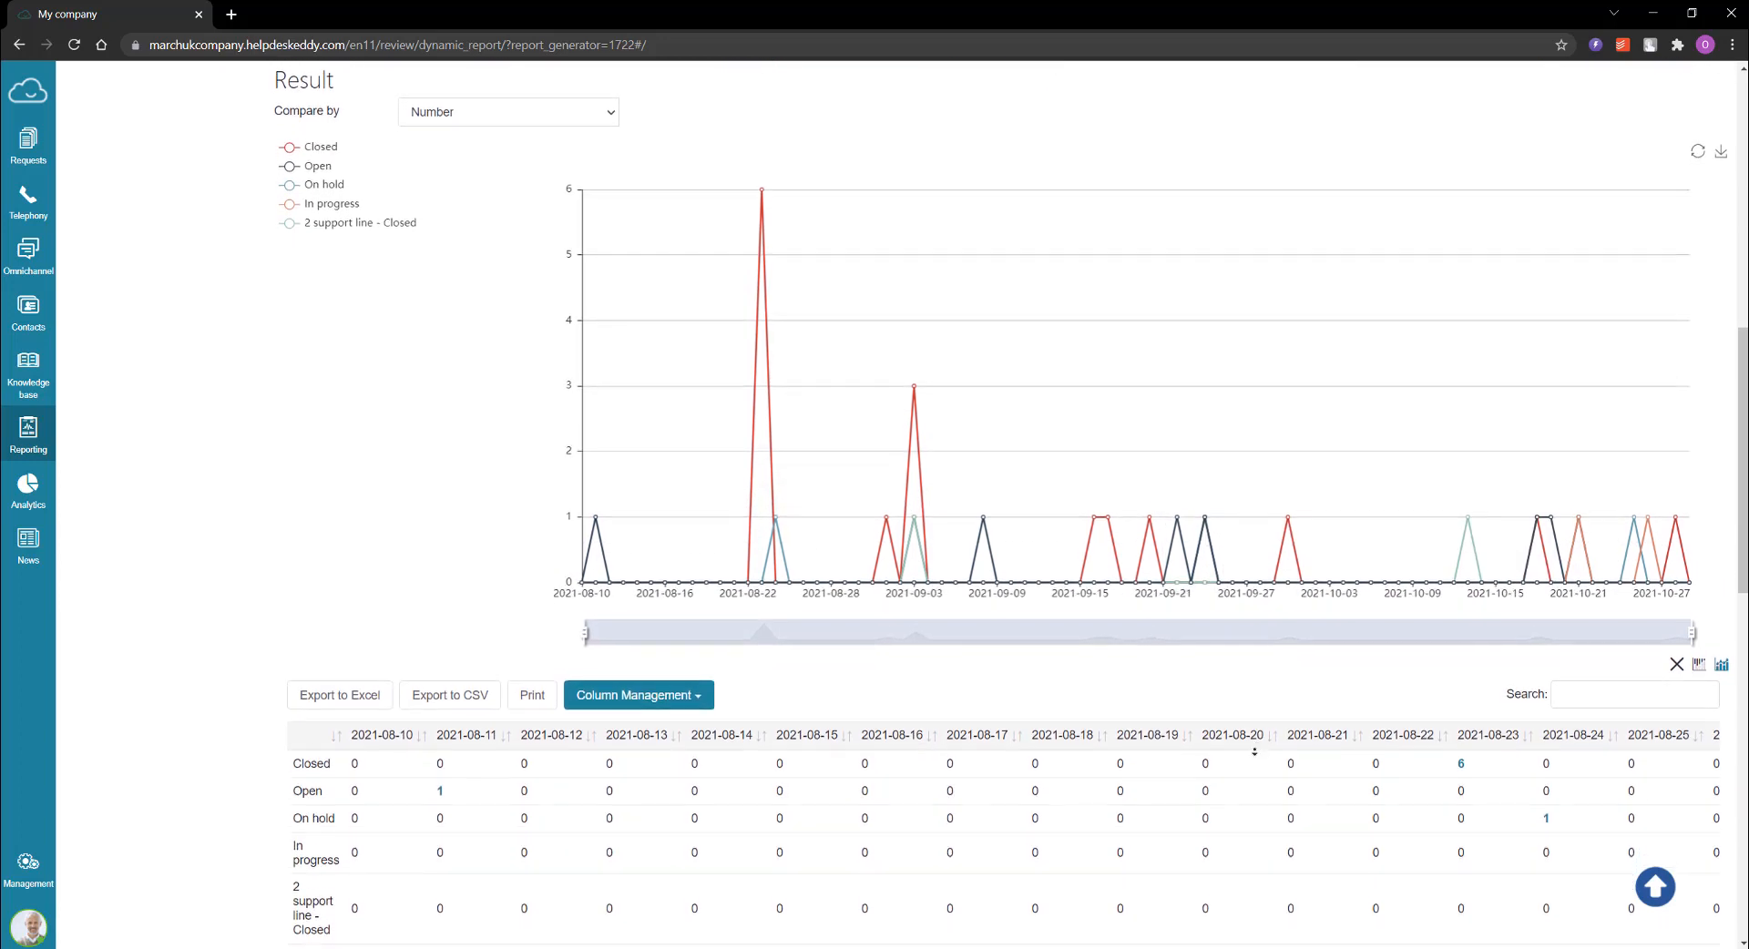
{"action": "middle_click", "coordinate": [1253, 764]}
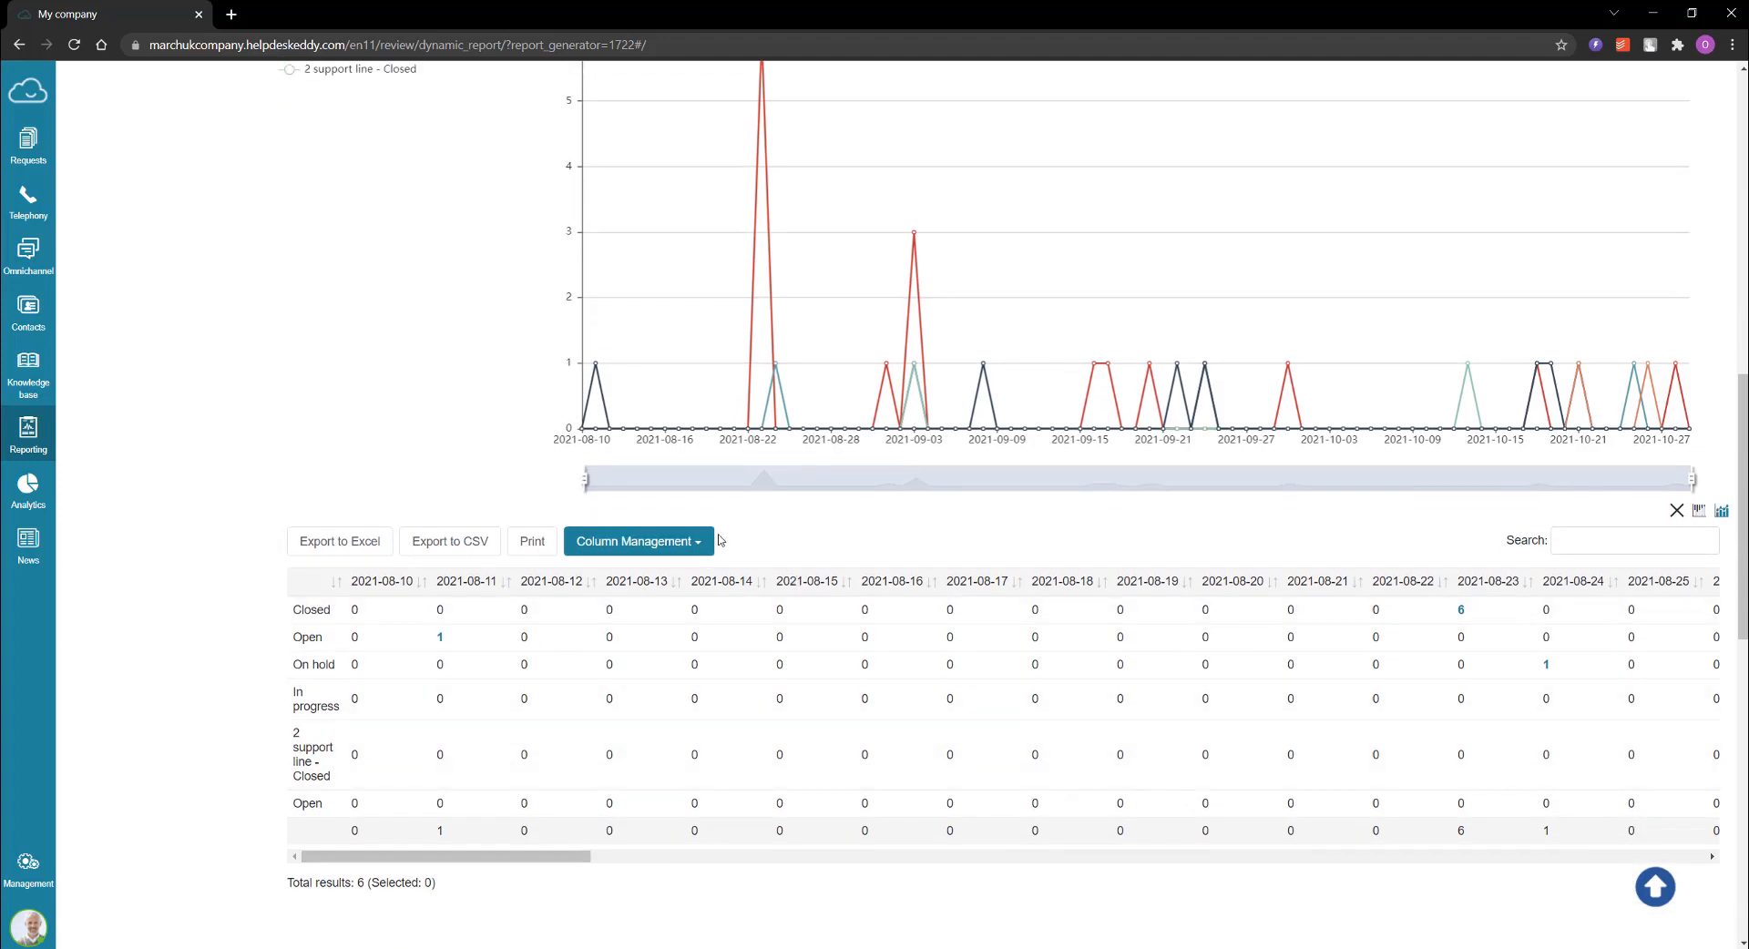
Step: Check the result table's column management list and switch the chart type using the vertical linear chart option
{"action": "left_click", "coordinate": [707, 544]}
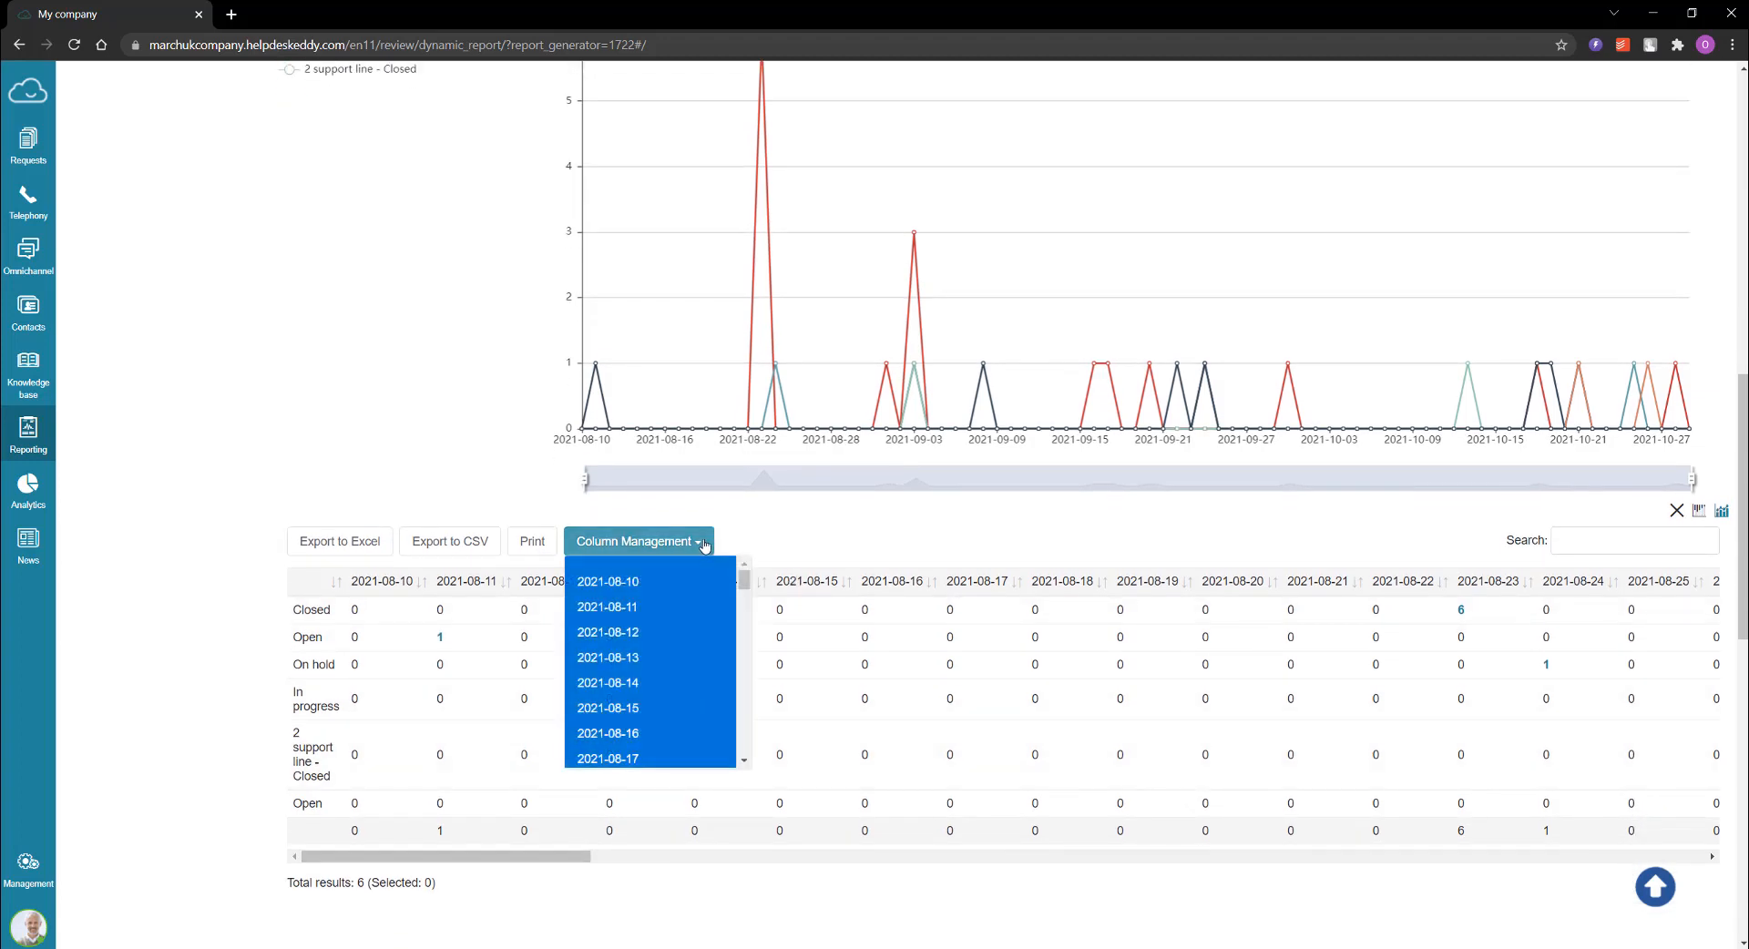
{"action": "left_click", "coordinate": [707, 544]}
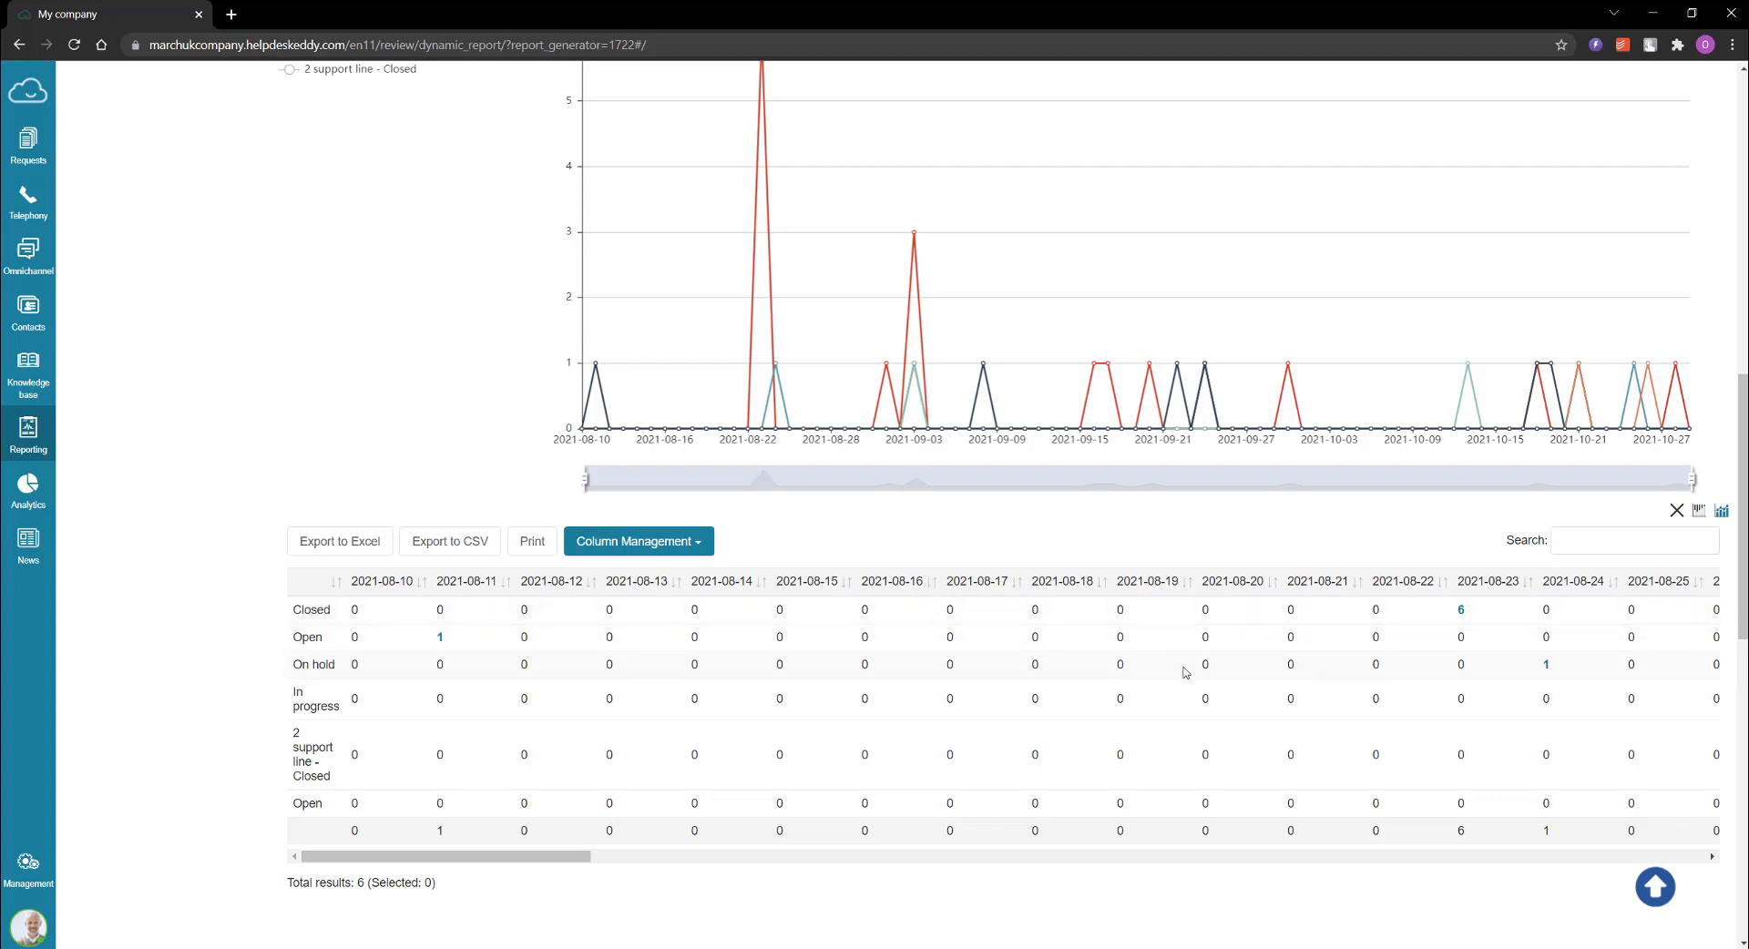
{"action": "left_click", "coordinate": [1722, 511]}
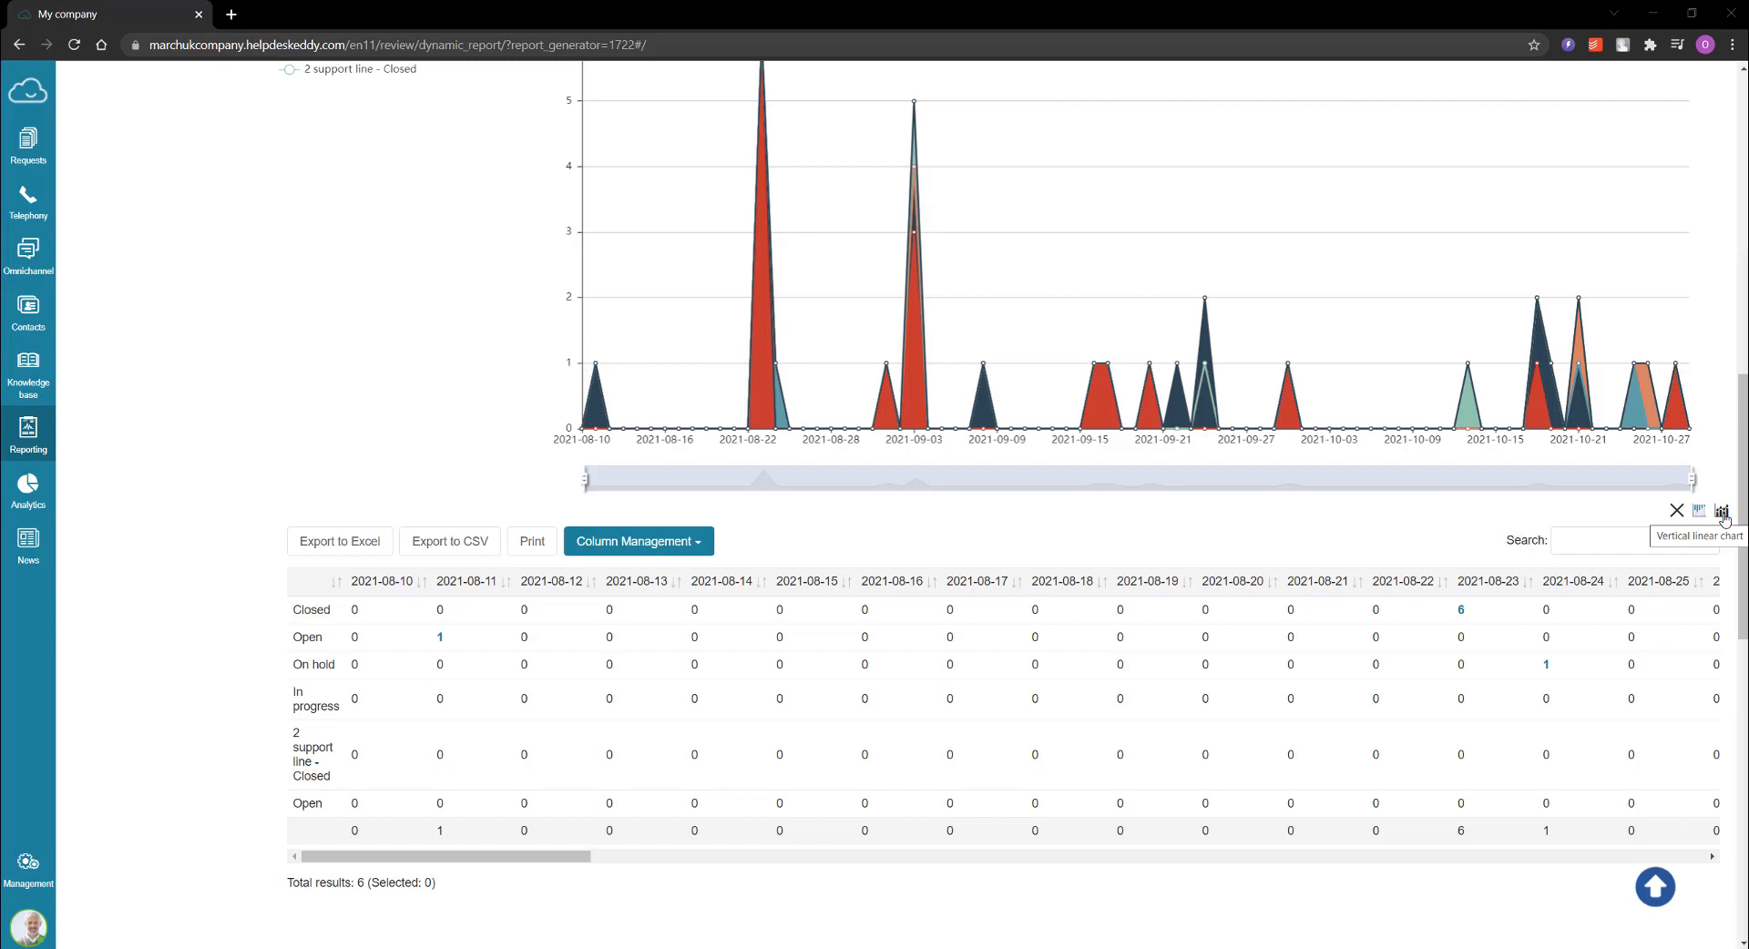
Step: Replace Status and Department with Created from in the report options and request the report for 01.08.2021 to 31.10.2021
{"action": "scroll", "coordinate": [1724, 518], "scroll_direction": "up", "scroll_amount": 15}
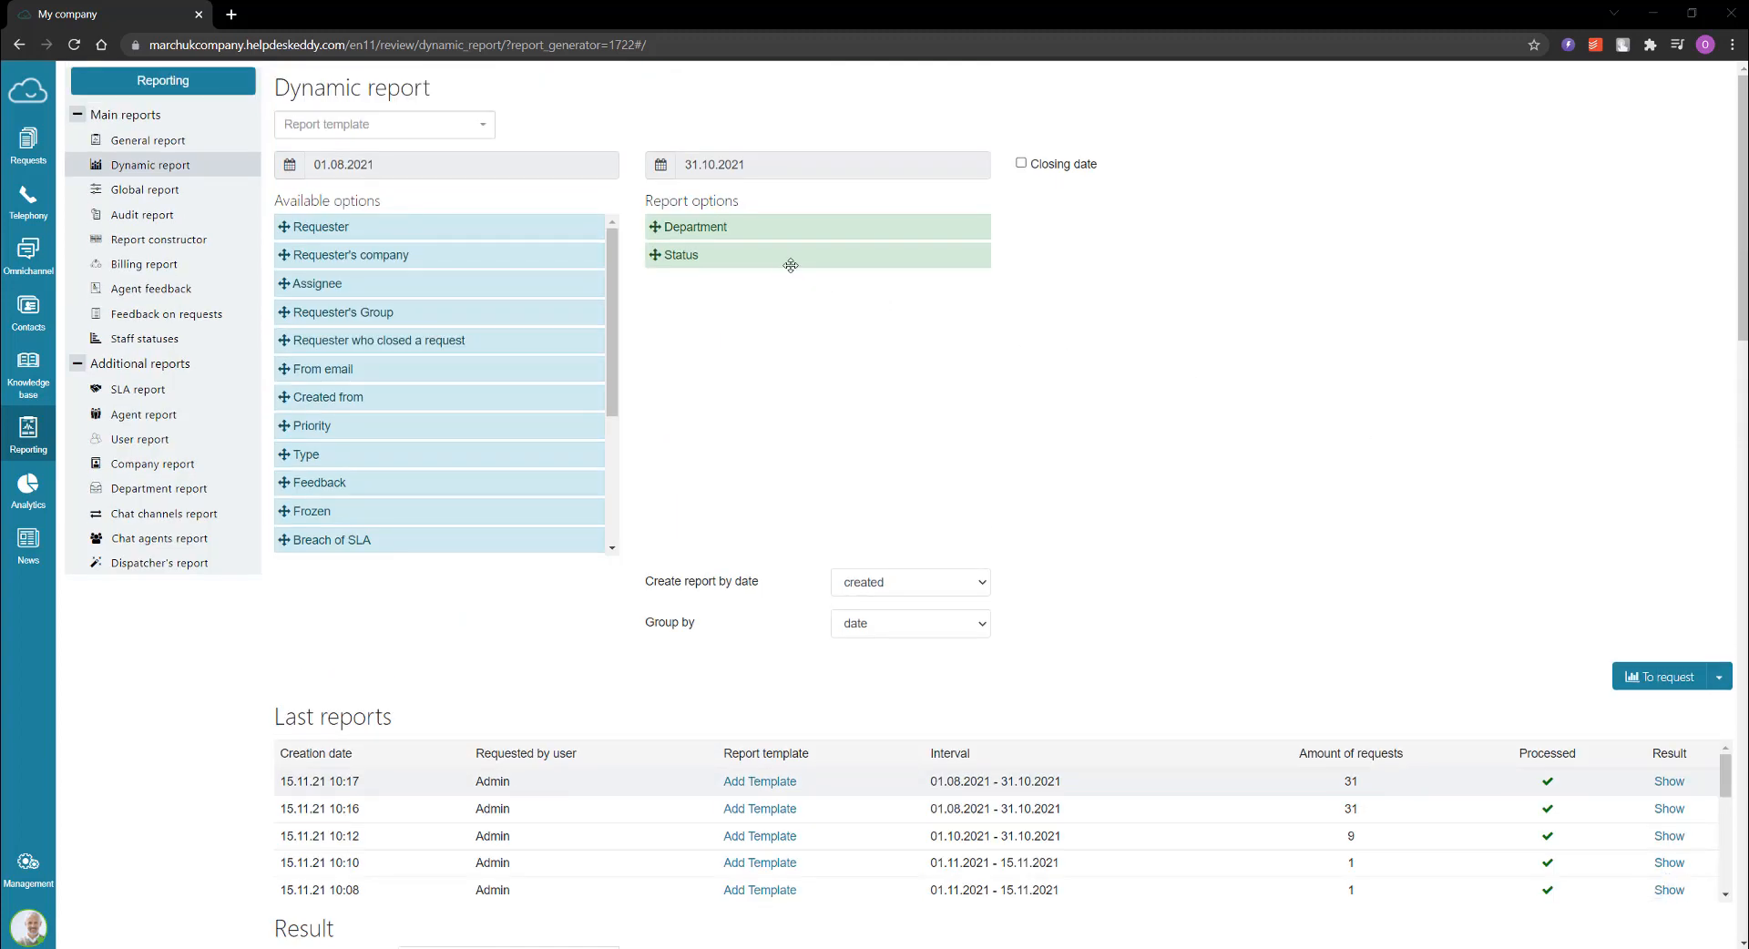
{"action": "left_click_drag", "start_coordinate": [773, 258], "coordinate": [423, 270]}
{"action": "left_click_drag", "start_coordinate": [696, 223], "coordinate": [461, 285]}
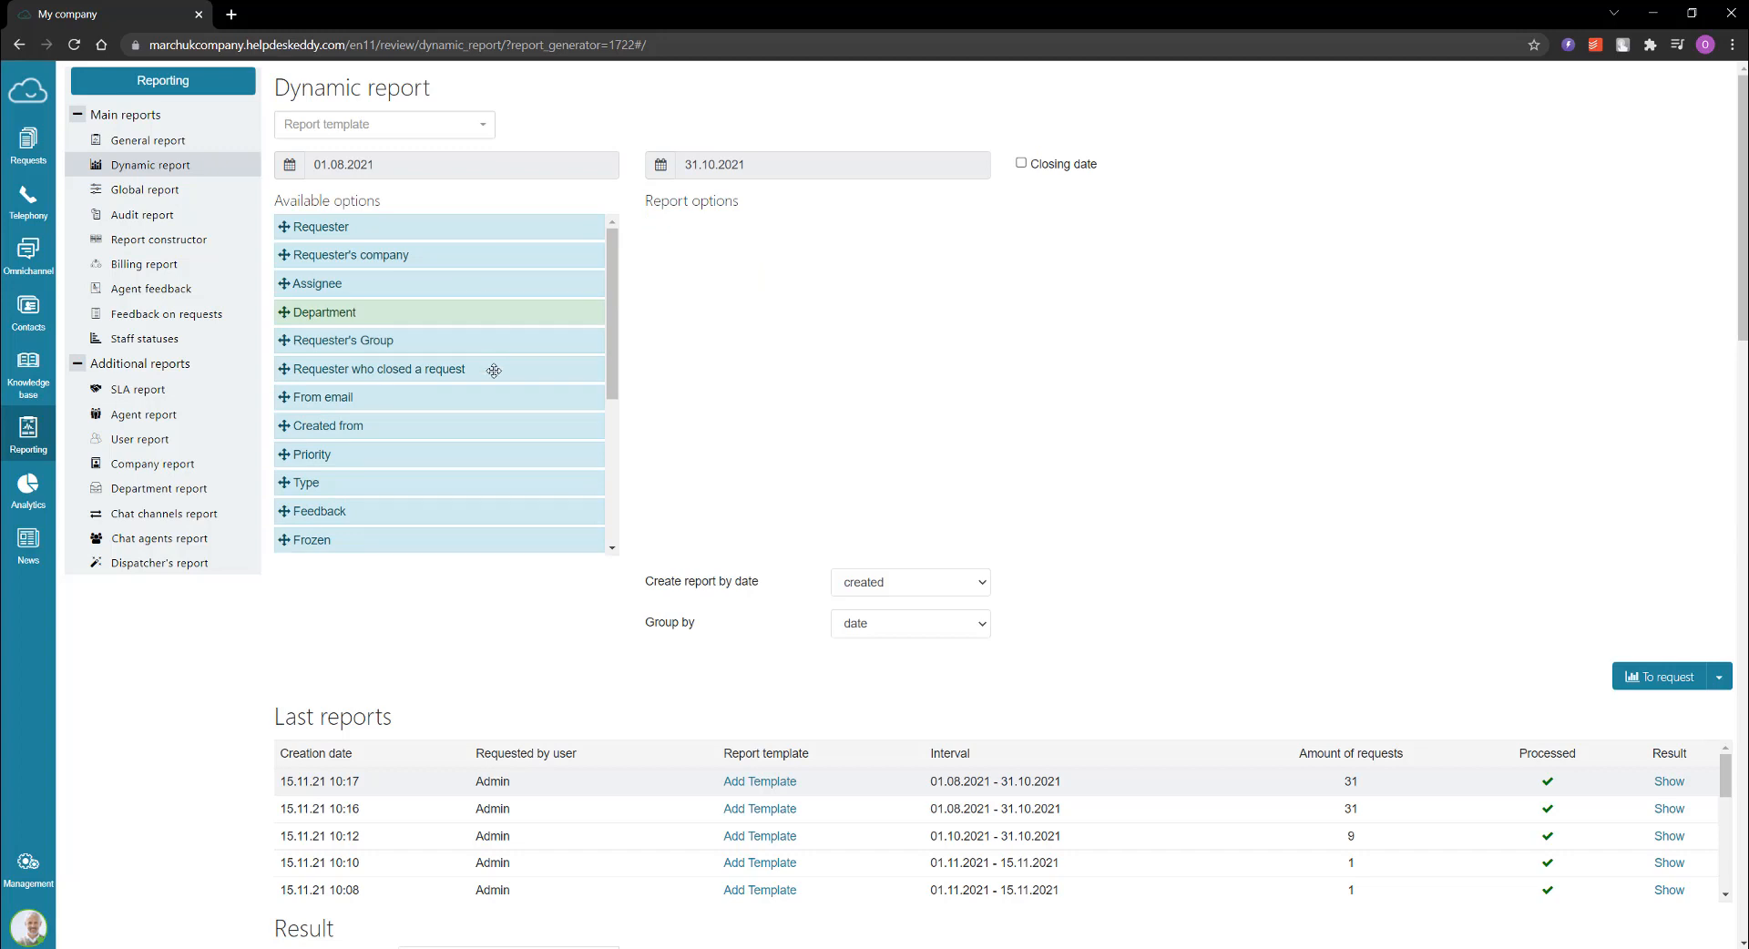
{"action": "scroll", "coordinate": [493, 370], "scroll_direction": "down", "scroll_amount": 5}
{"action": "scroll", "coordinate": [494, 370], "scroll_direction": "up", "scroll_amount": 5}
{"action": "left_click_drag", "start_coordinate": [462, 424], "coordinate": [800, 233]}
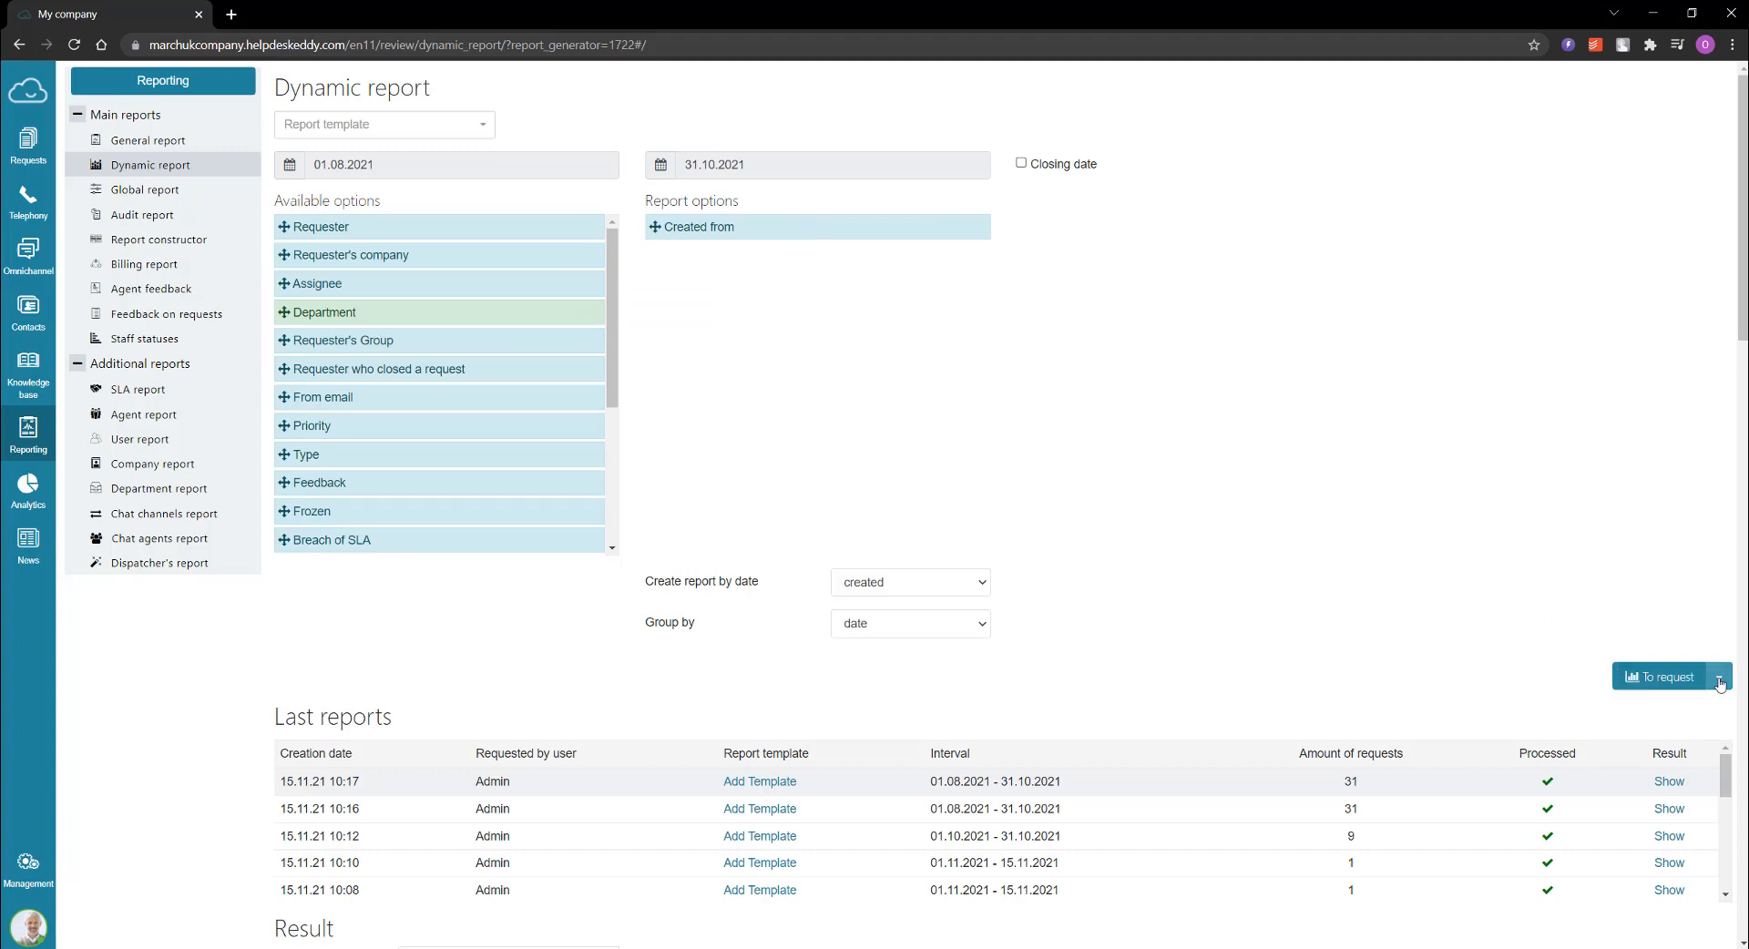
{"action": "left_click", "coordinate": [1647, 680]}
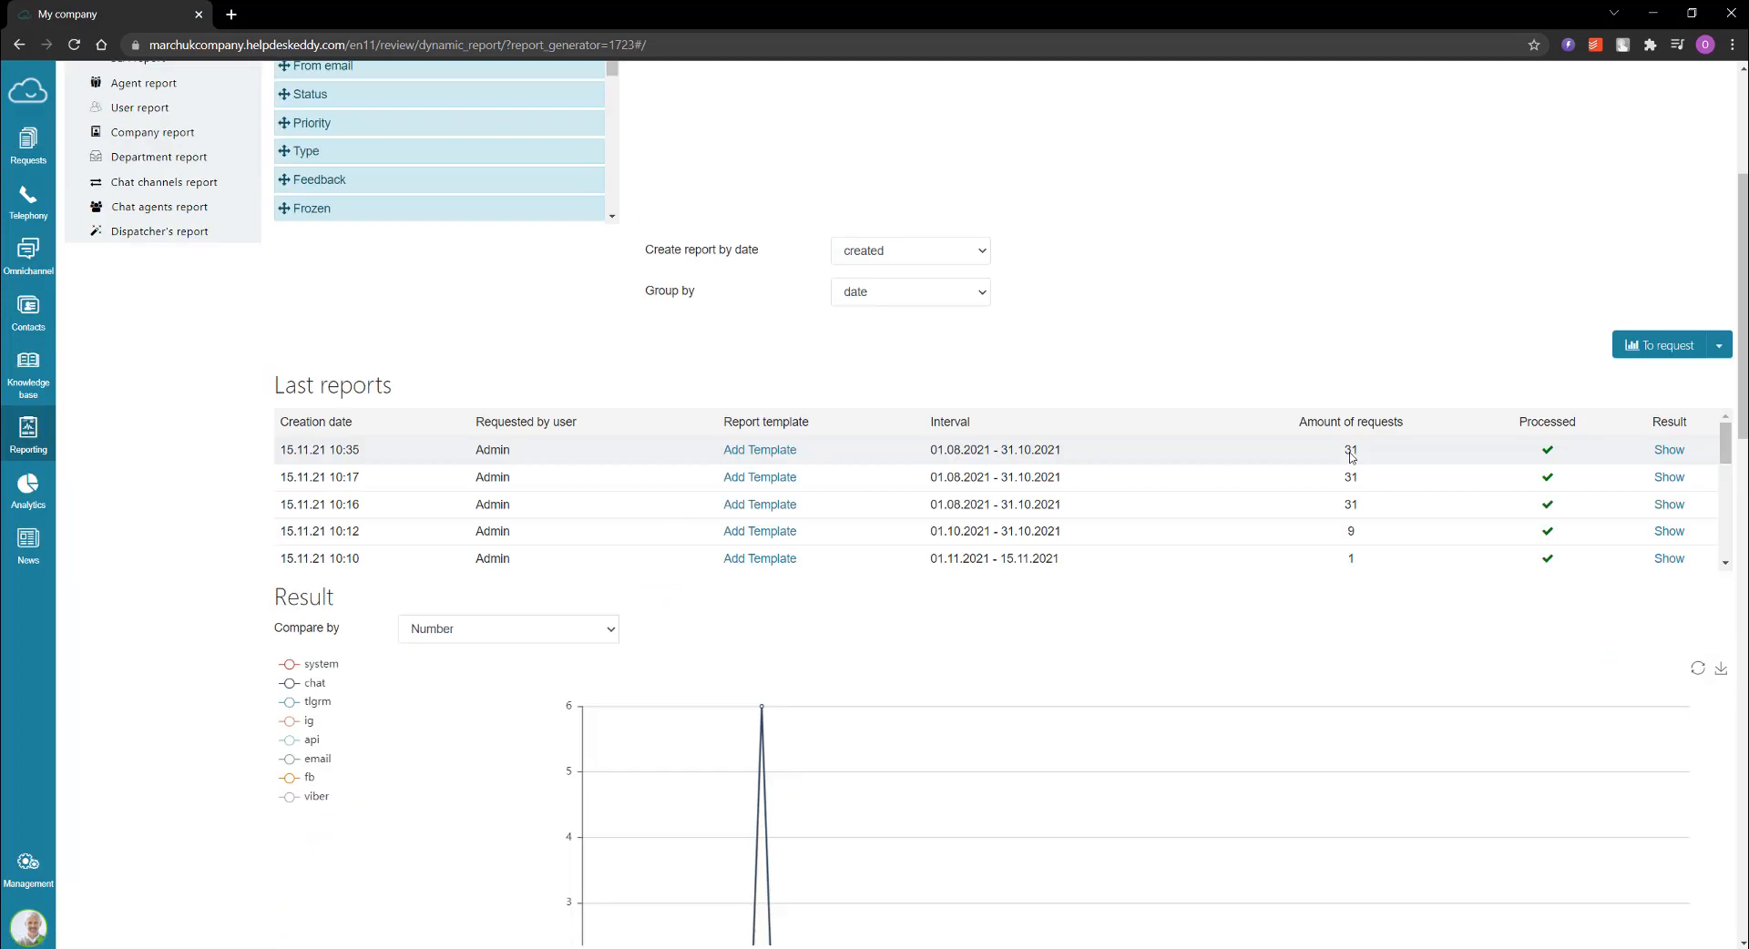
{"action": "scroll", "coordinate": [1379, 519], "scroll_direction": "down", "scroll_amount": 2}
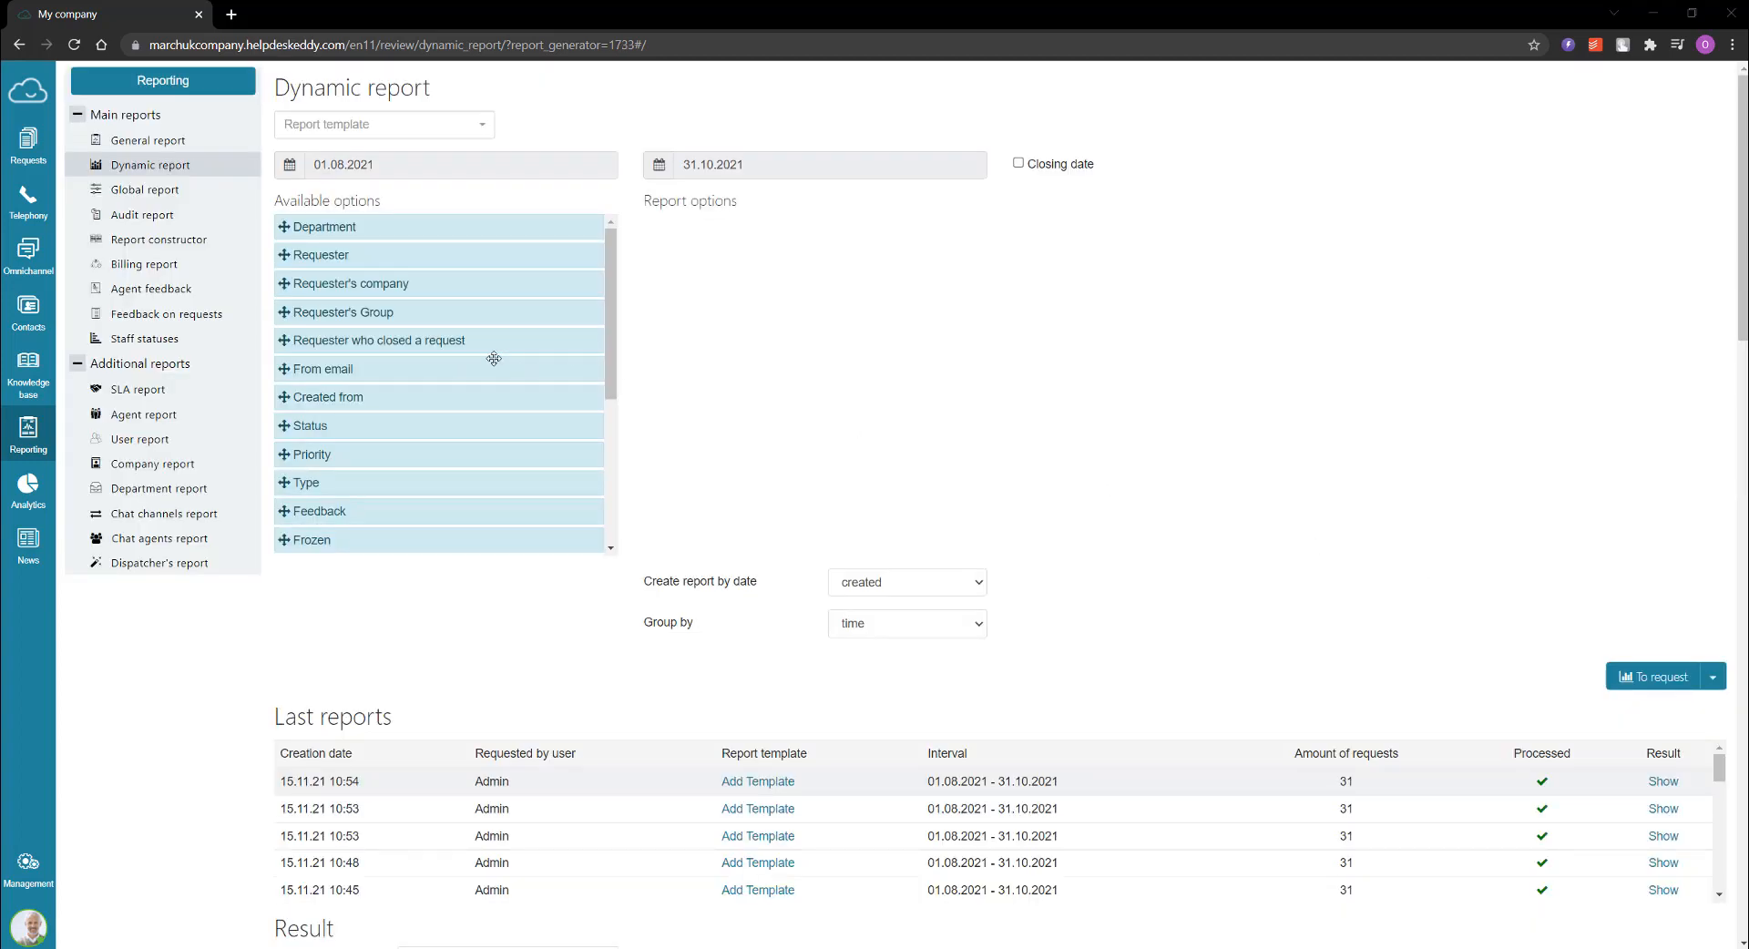
Step: Add Assignee to the report options, request the report and view its result chart
{"action": "scroll", "coordinate": [494, 358], "scroll_direction": "down", "scroll_amount": 3}
{"action": "left_click_drag", "start_coordinate": [687, 385], "coordinate": [789, 238]}
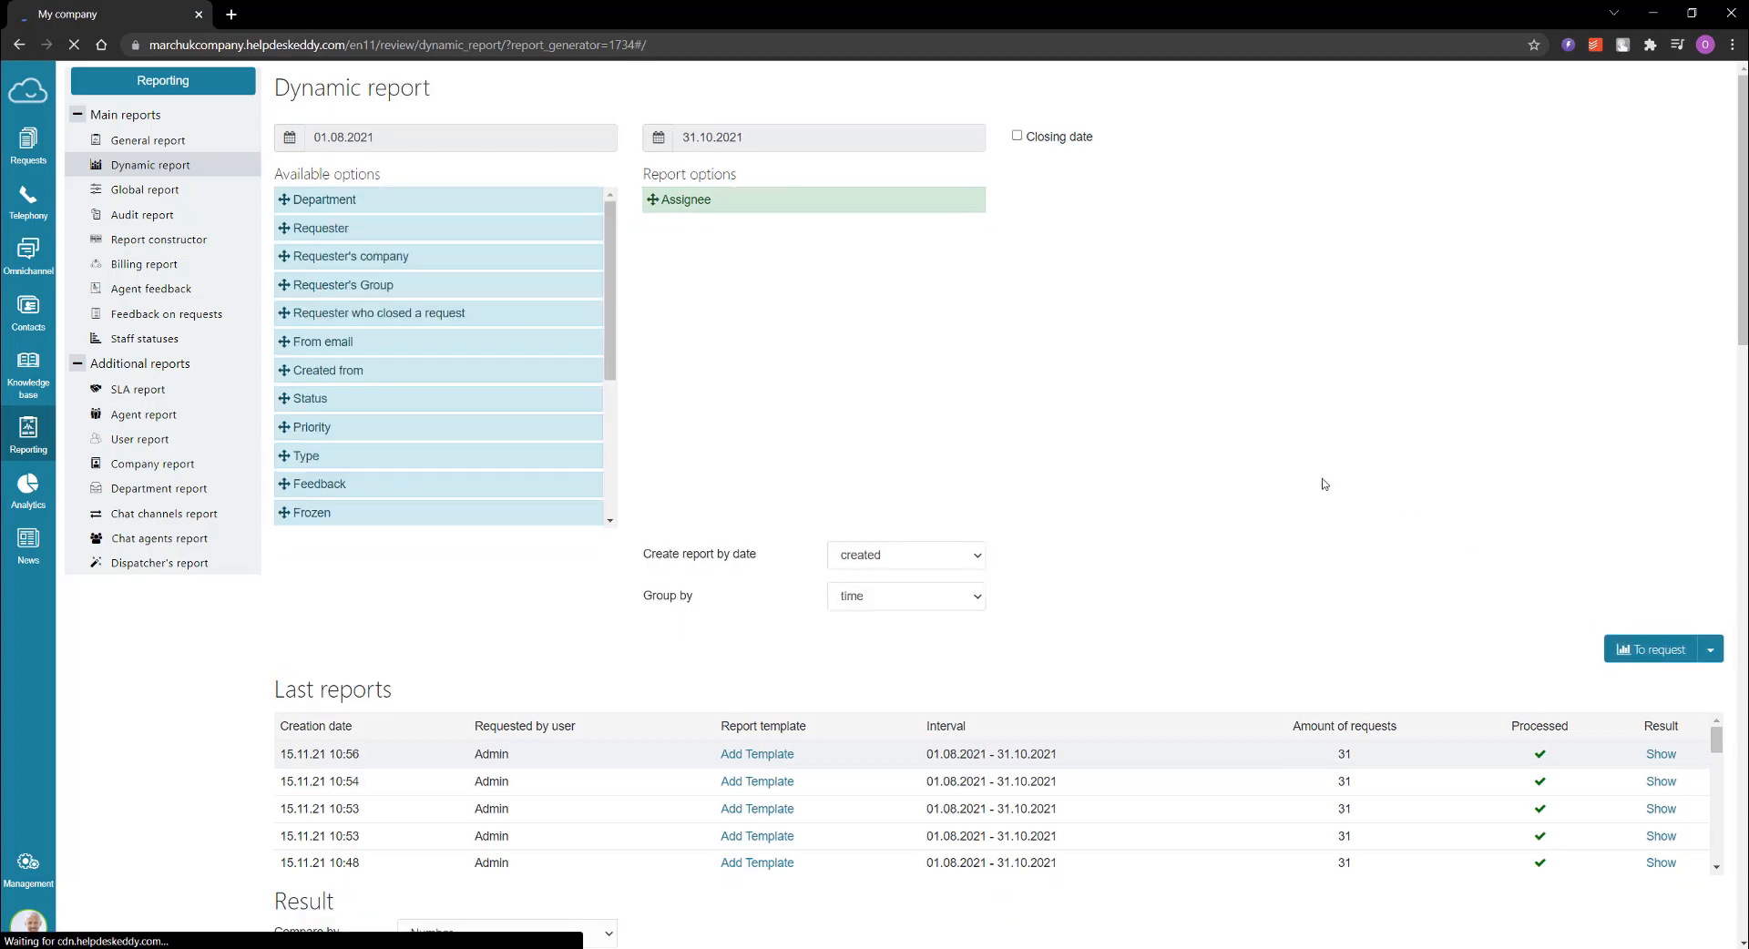
{"action": "scroll", "coordinate": [1324, 484], "scroll_direction": "down", "scroll_amount": 7}
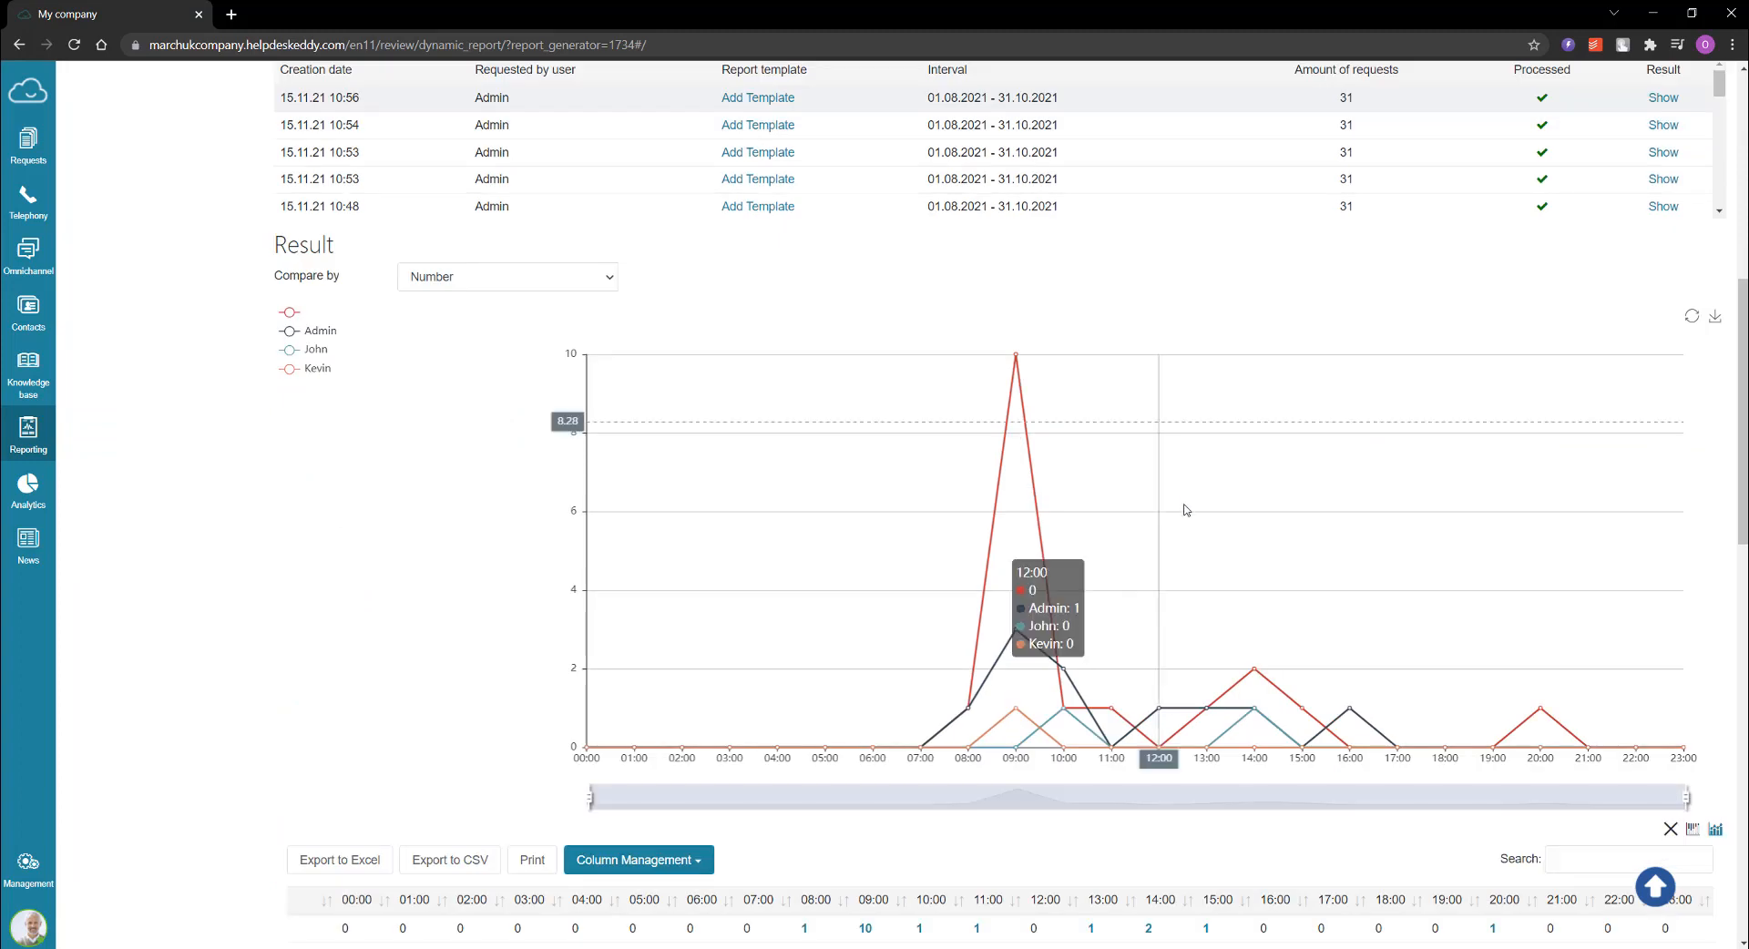
{"action": "scroll", "coordinate": [489, 290], "scroll_direction": "down", "scroll_amount": 1}
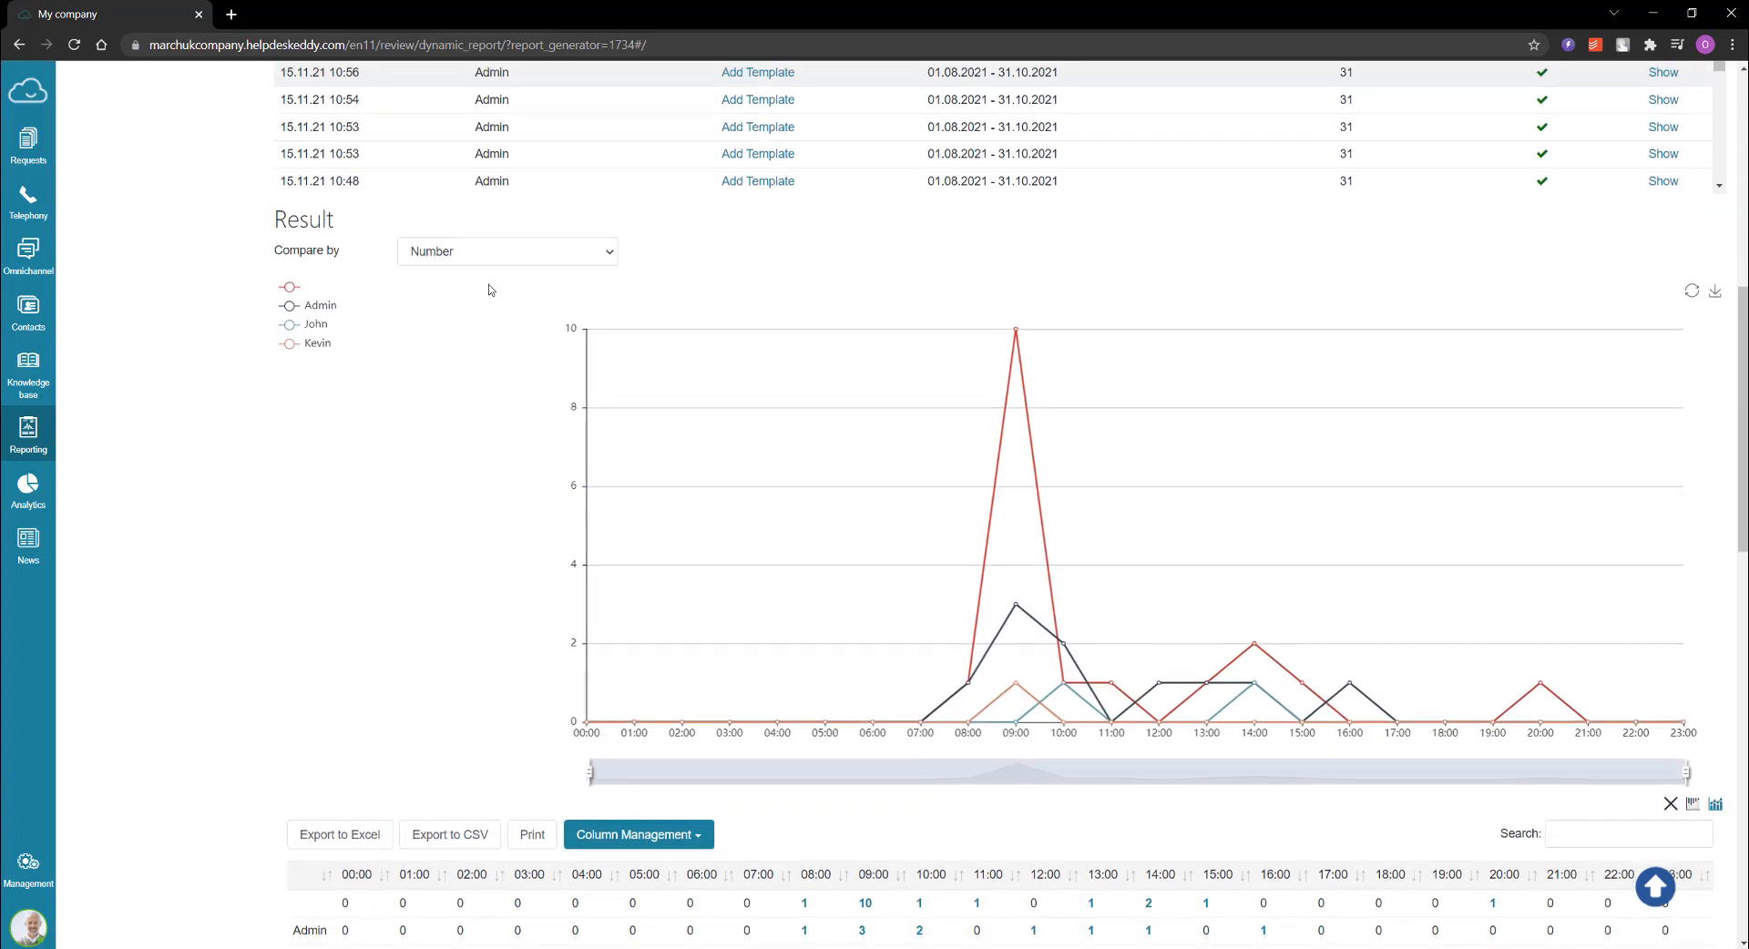
Step: Compare the assignee report's results by average time to first reply and review the assignee summary table
{"action": "left_click", "coordinate": [485, 253]}
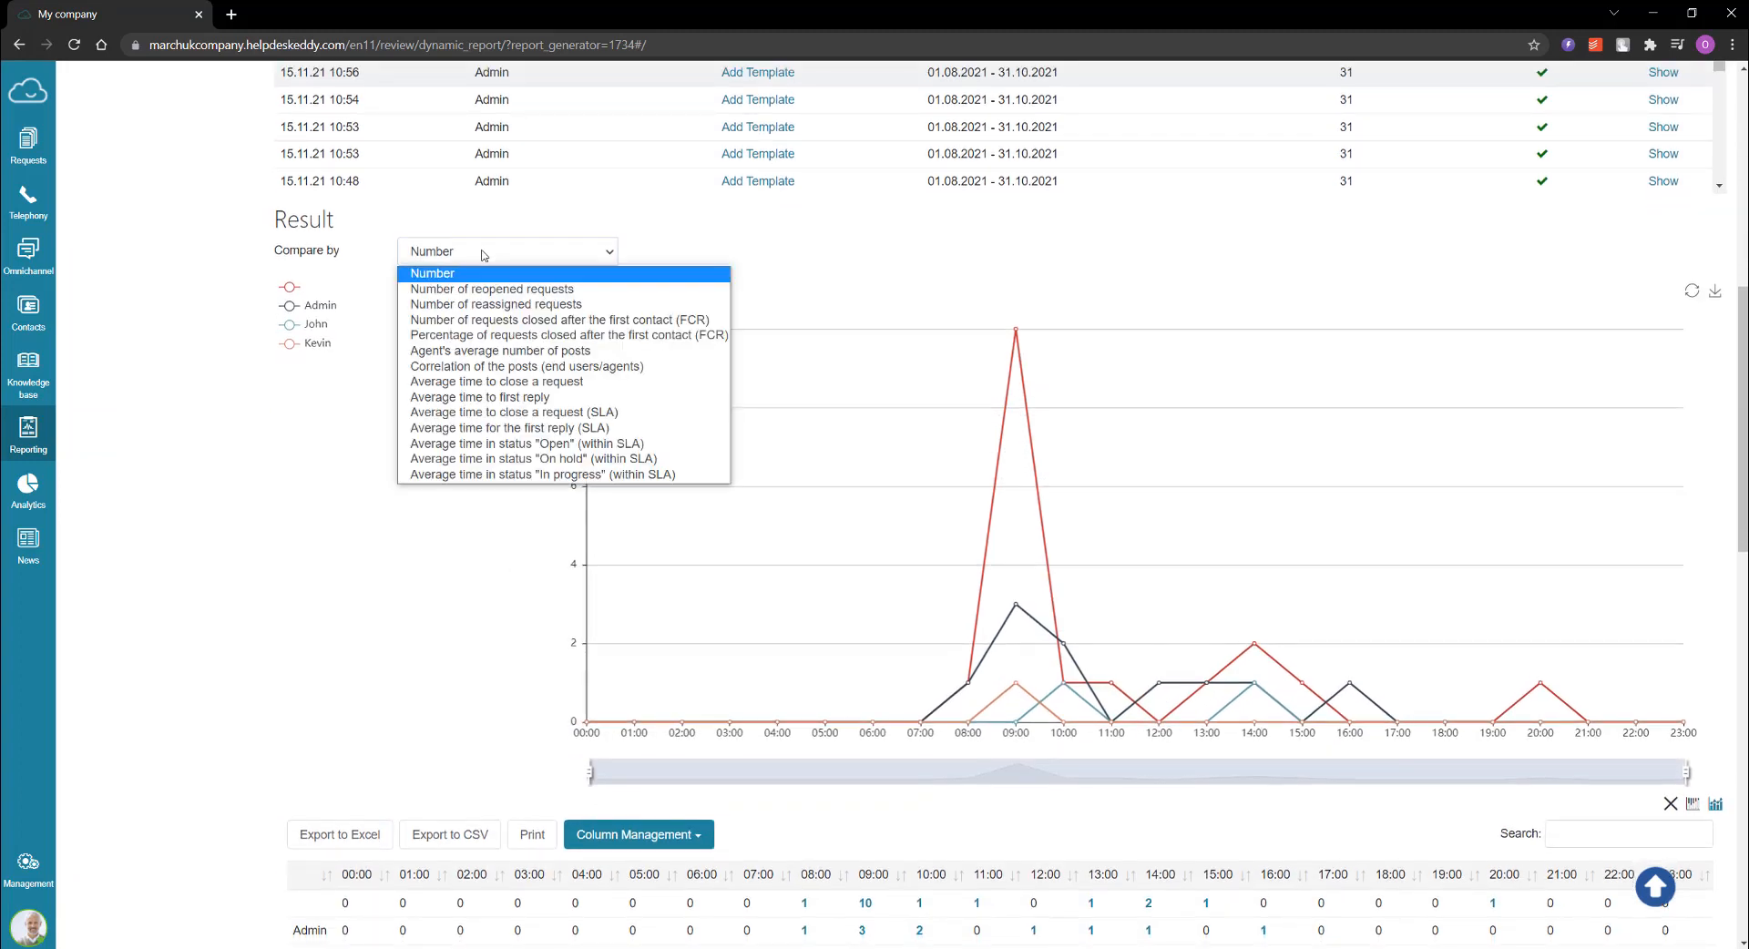
{"action": "left_click", "coordinate": [563, 398]}
{"action": "middle_click", "coordinate": [437, 445]}
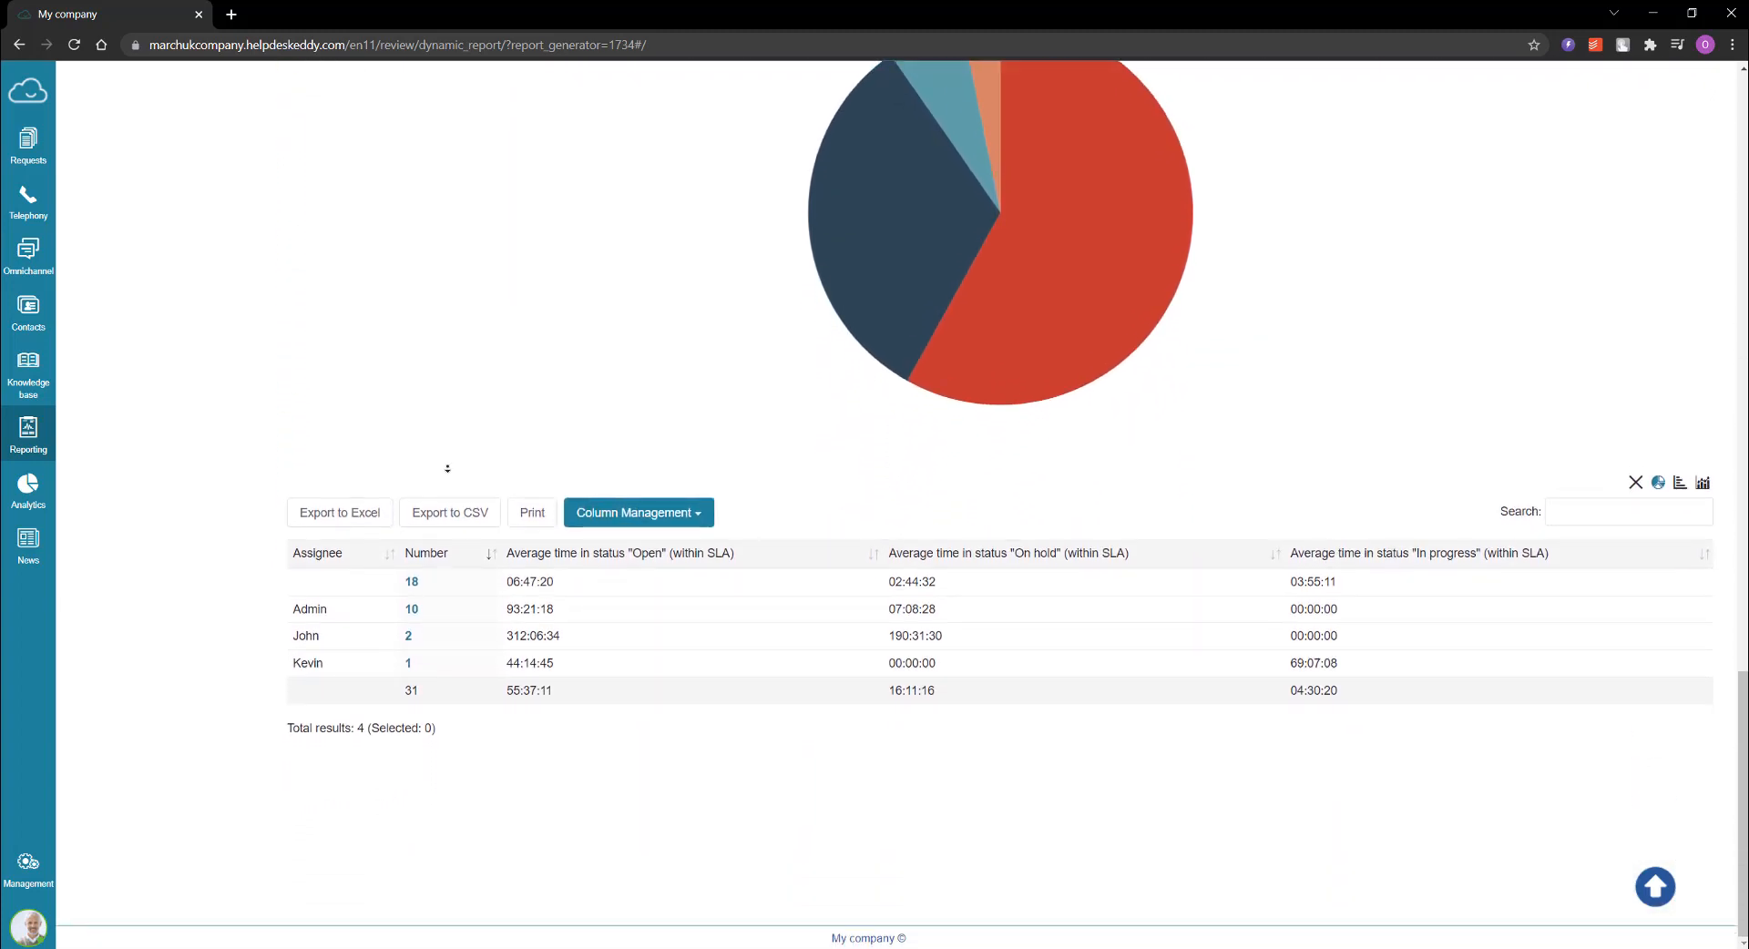
{"action": "middle_click", "coordinate": [1091, 847]}
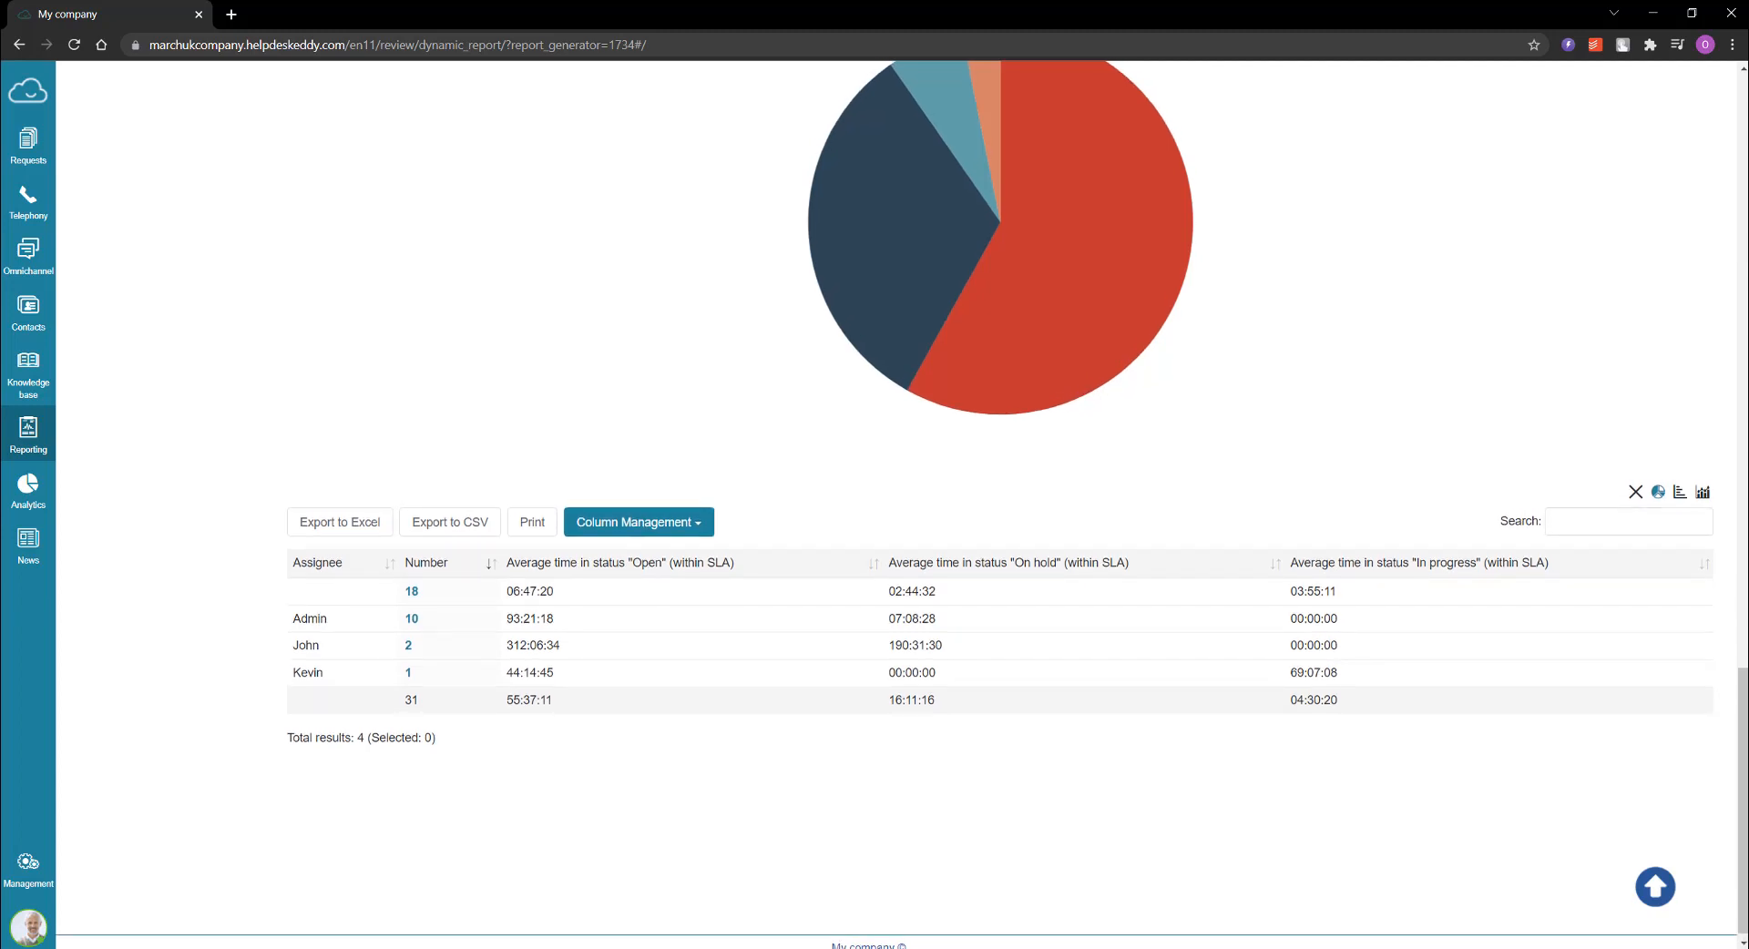